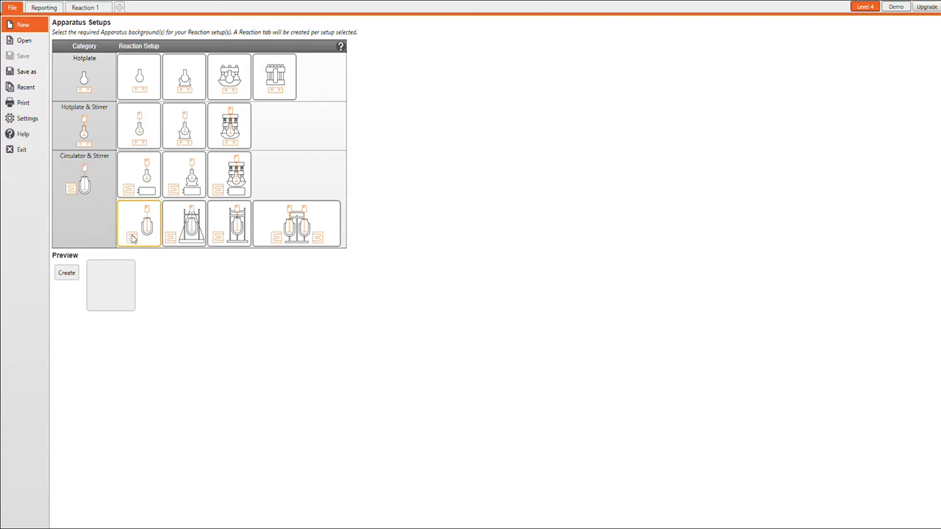
# - Select the jacketed-vessel circulator and stirrer setup for the new reaction
pyautogui.click(230, 222)
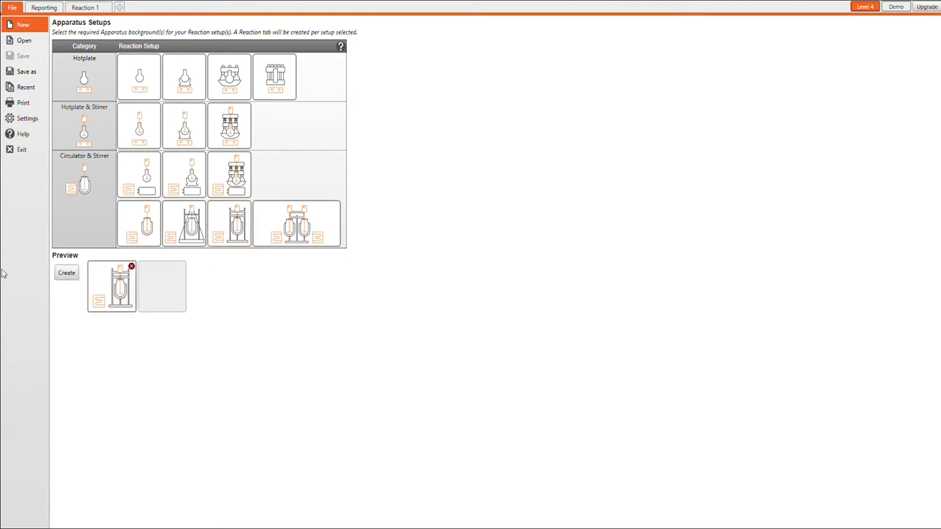
# - Create the reaction and add a Heidolph Hei-TORQUE + RZR stirrer on Hub1:SERIAL 1
pyautogui.click(67, 273)
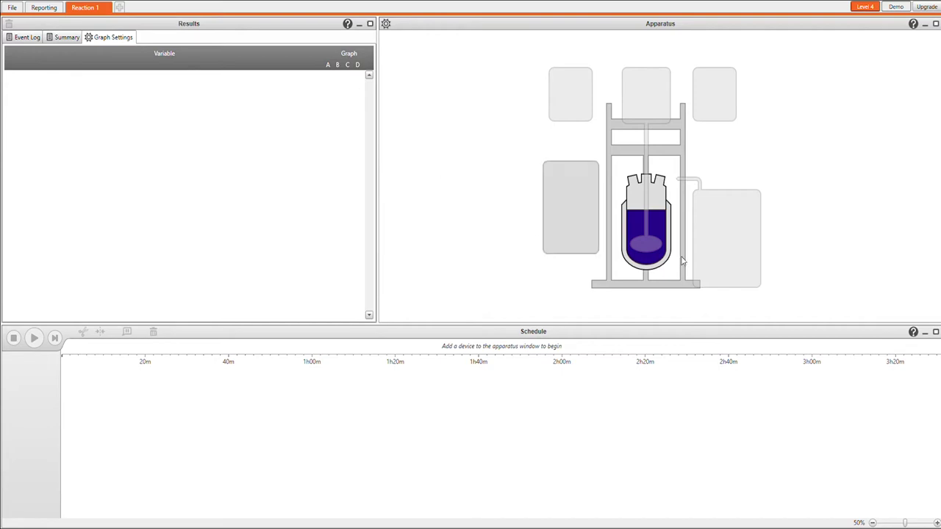
pyautogui.click(648, 85)
pyautogui.click(678, 48)
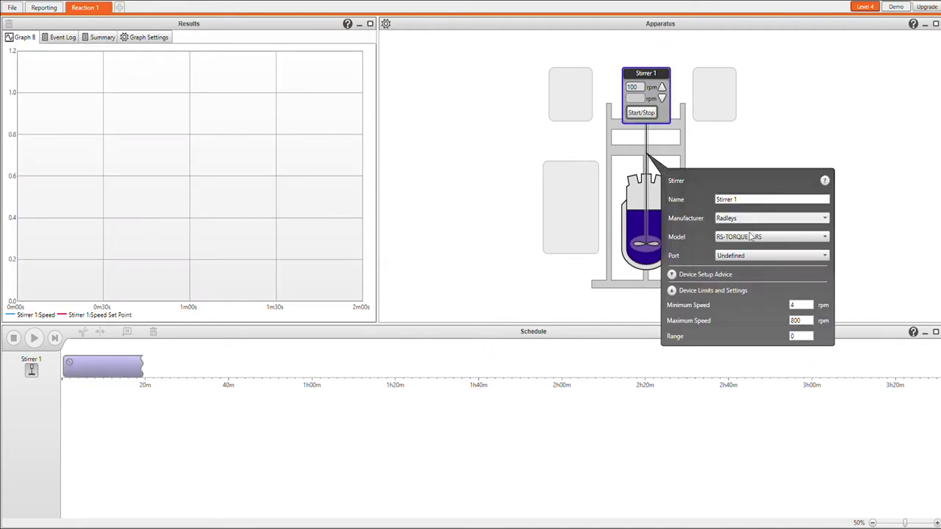
pyautogui.scroll(1, 746, 217)
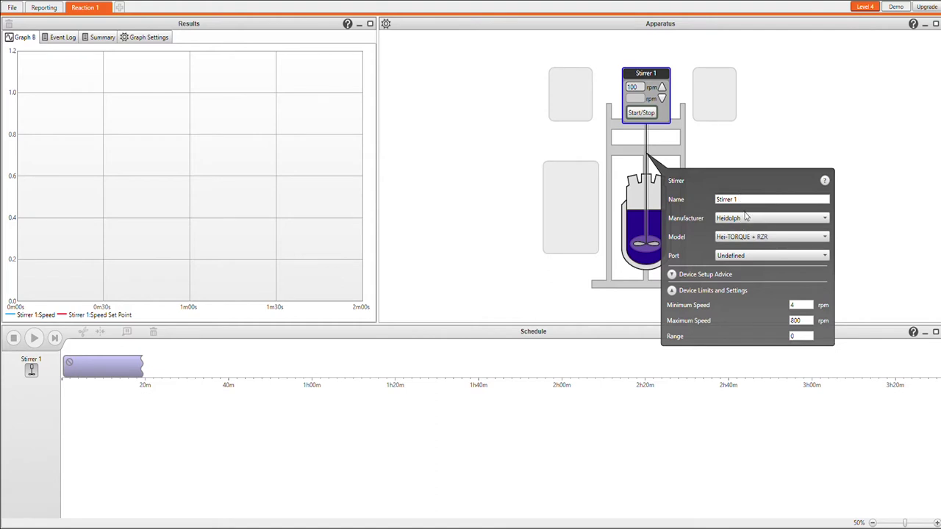
pyautogui.click(755, 257)
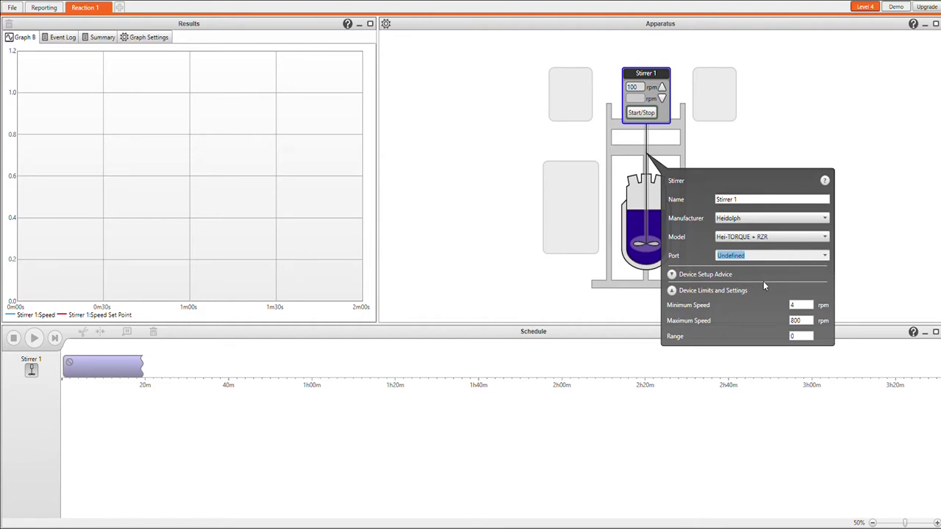
pyautogui.press('Down')
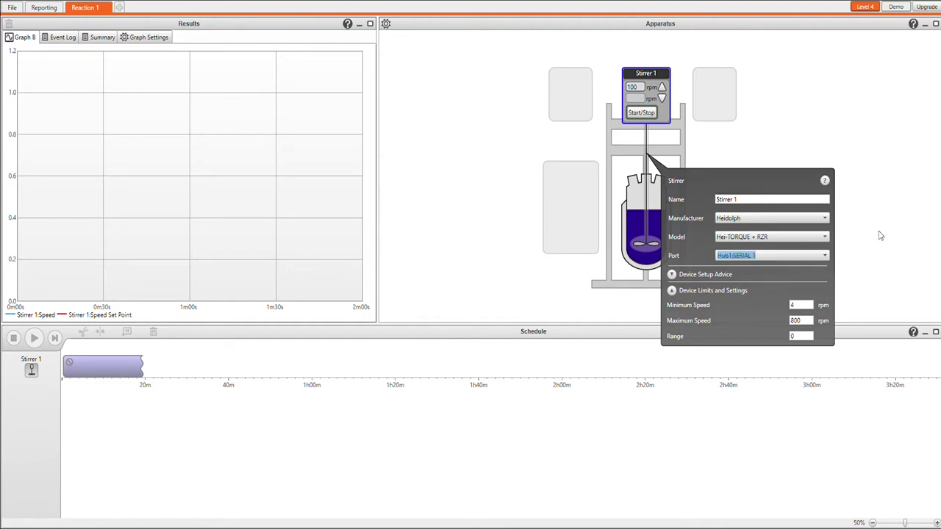
pyautogui.click(880, 235)
# - Add a Huber Pilot circulator to the jacket with its external temperature probe enabled
pyautogui.click(570, 183)
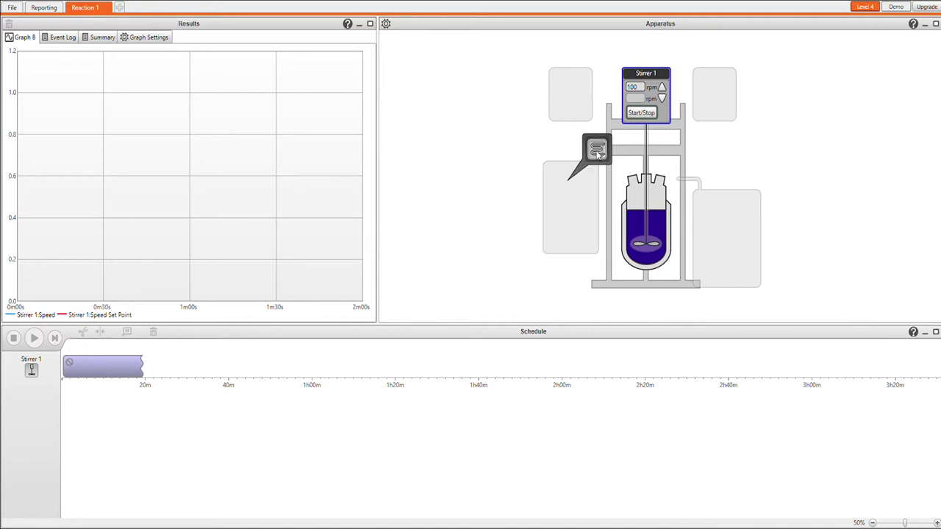
pyautogui.click(597, 152)
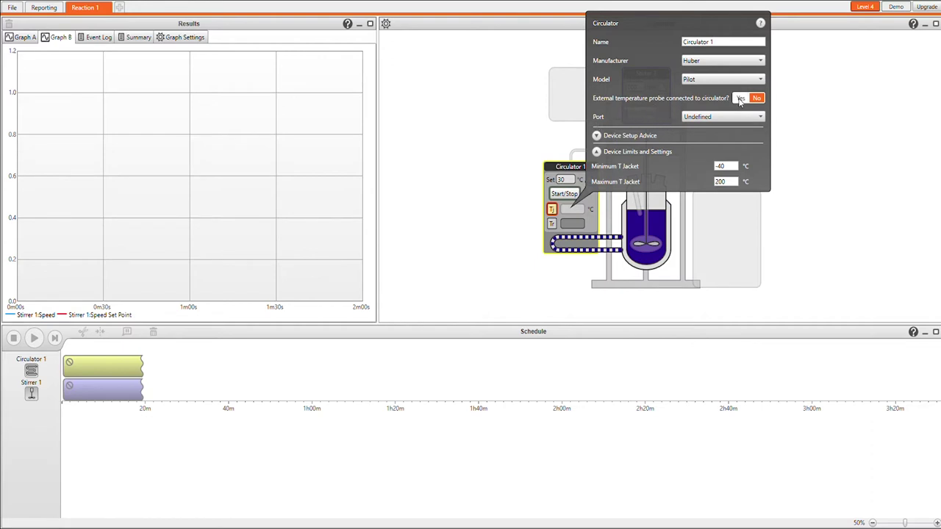
pyautogui.click(740, 98)
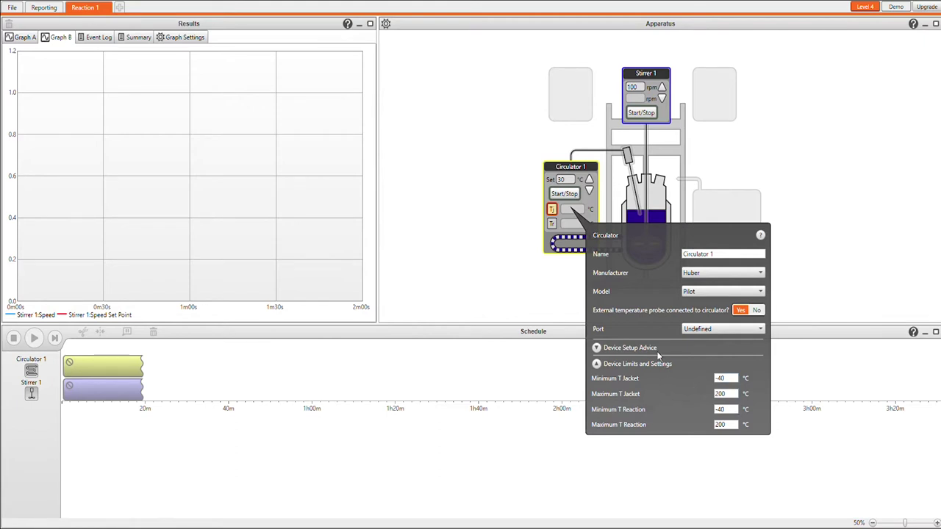
pyautogui.click(836, 192)
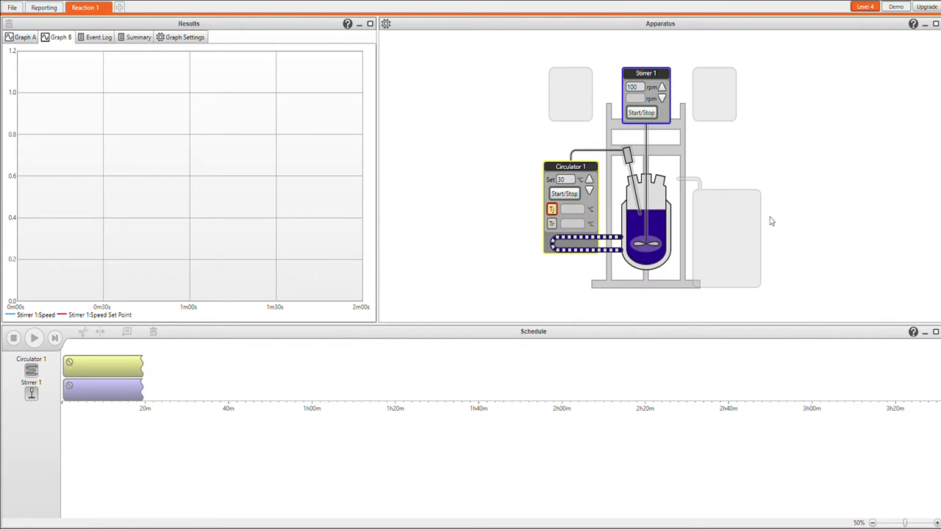
# - Add a Heidolph Hei-FLOW Precision 01 pump on Hub1:SERIAL 2 running at 103 rpm
pyautogui.click(705, 206)
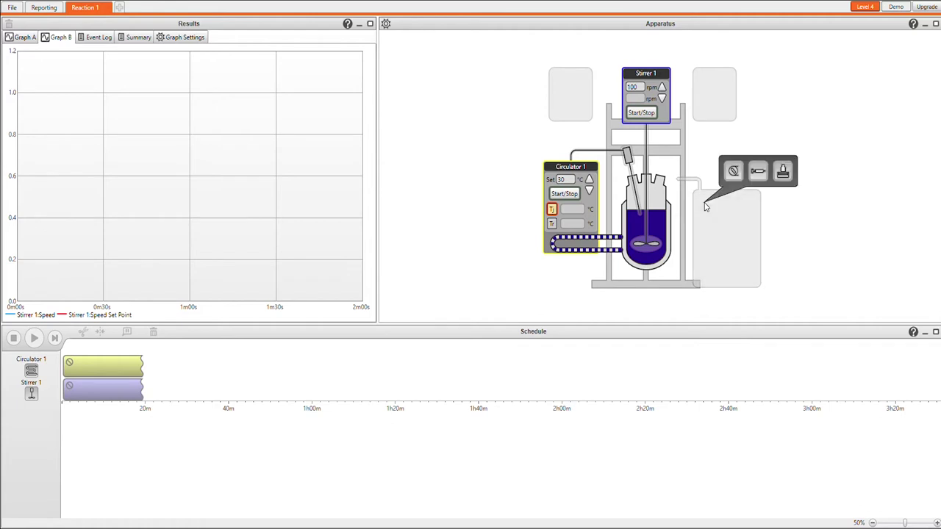
pyautogui.click(734, 172)
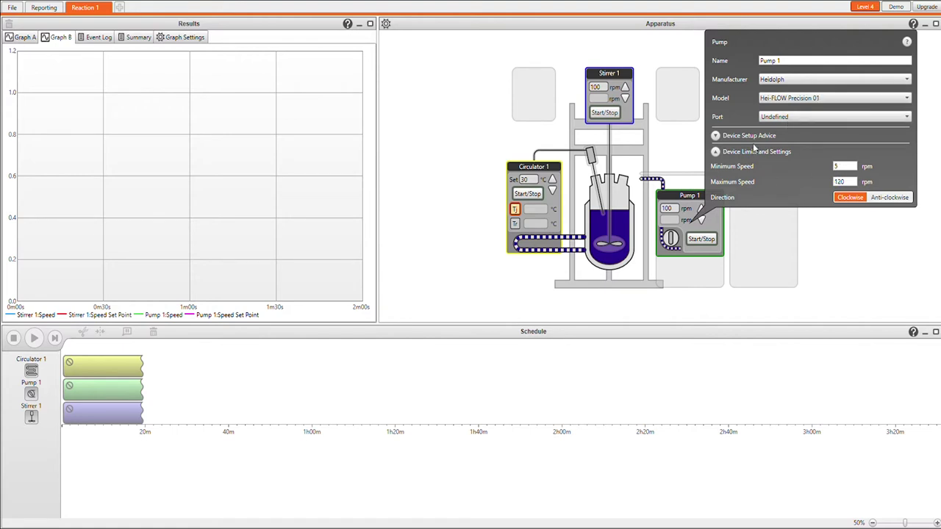
pyautogui.click(849, 120)
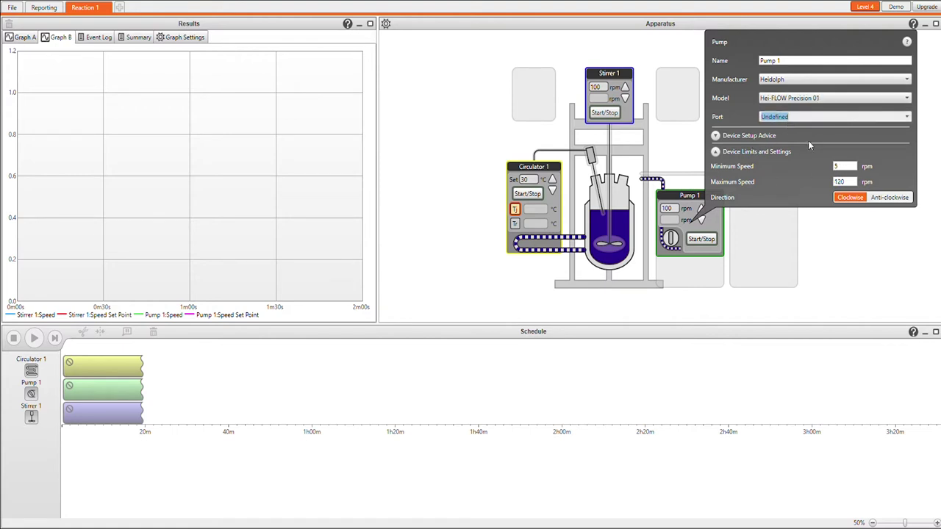
pyautogui.press('Down')
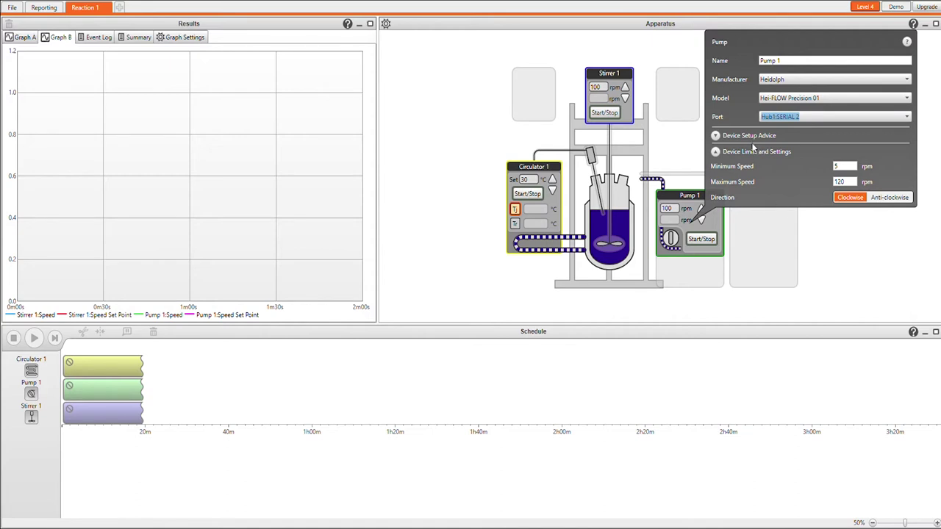
pyautogui.click(860, 271)
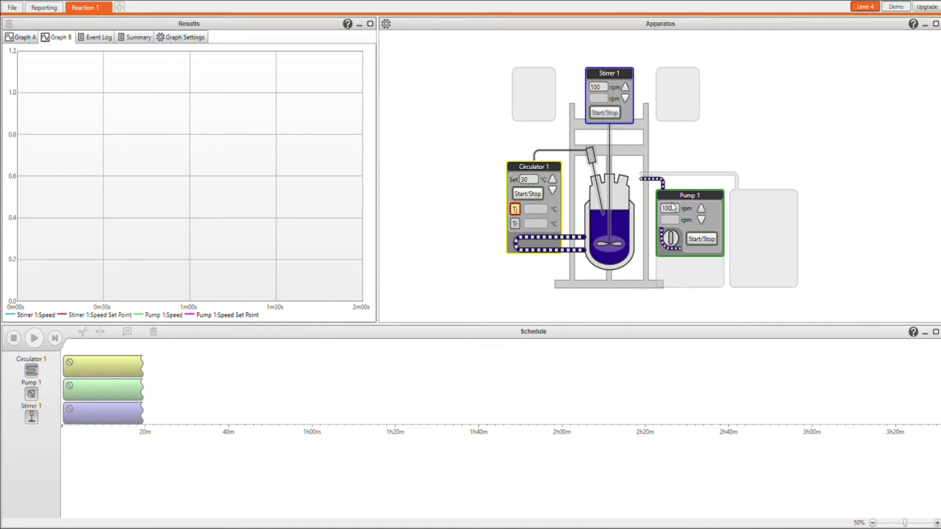
pyautogui.click(701, 210)
pyautogui.click(702, 209)
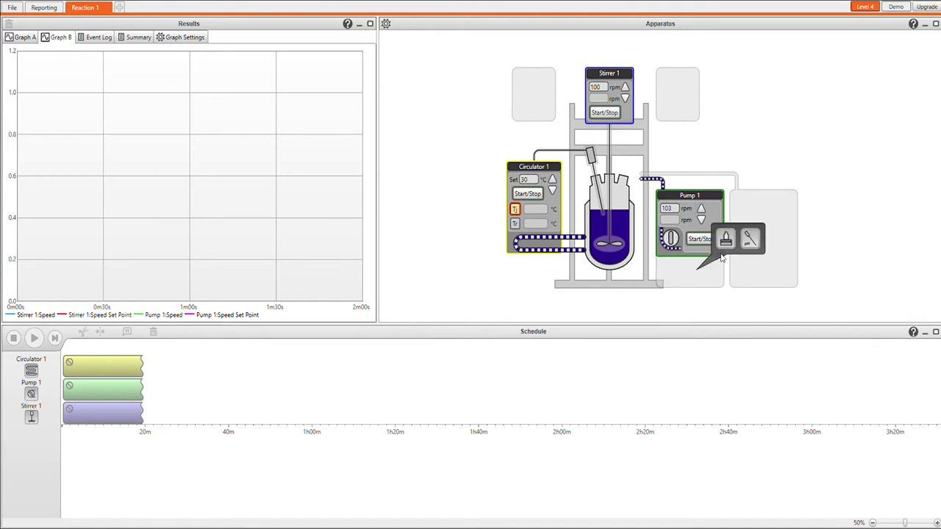
# - Attach a Sartorius balance to Pump 1 on Hub1:SERIAL 3
pyautogui.click(727, 245)
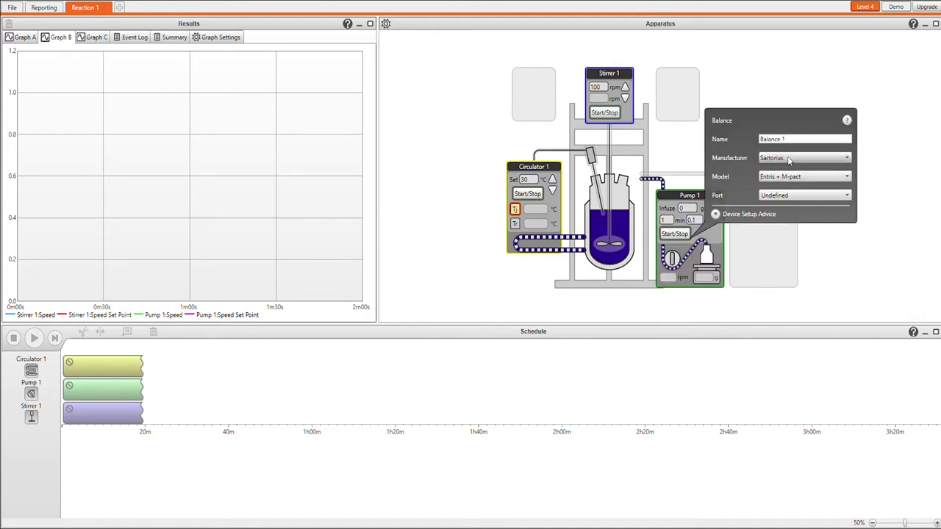
pyautogui.click(795, 202)
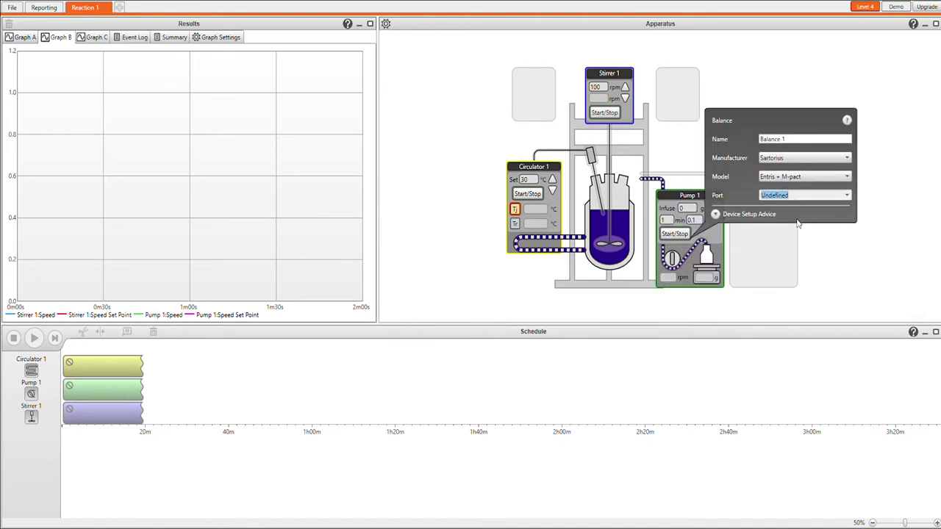
pyautogui.press('Down')
pyautogui.click(852, 243)
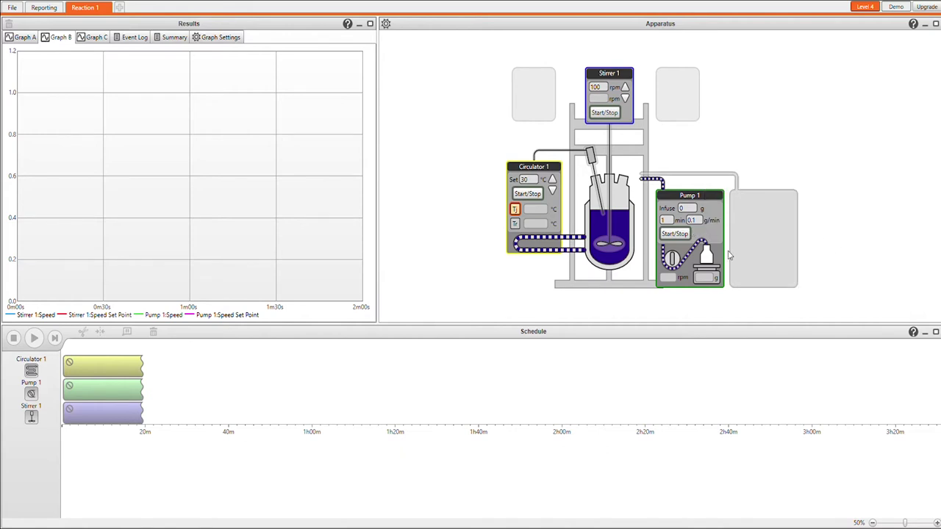
# - Set Pump 1 to infuse 1000 g over 60 minutes and switch AVA to demo mode
pyautogui.click(688, 209)
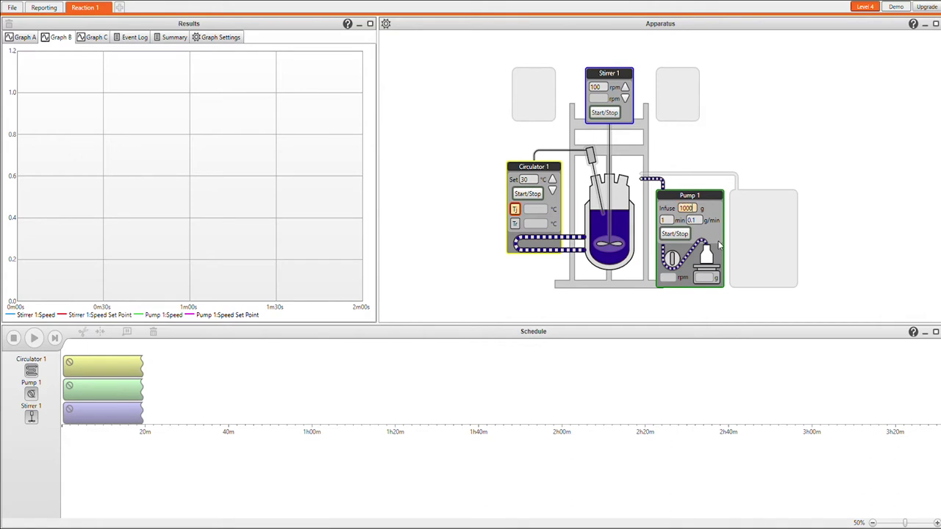
pyautogui.press('Tab')
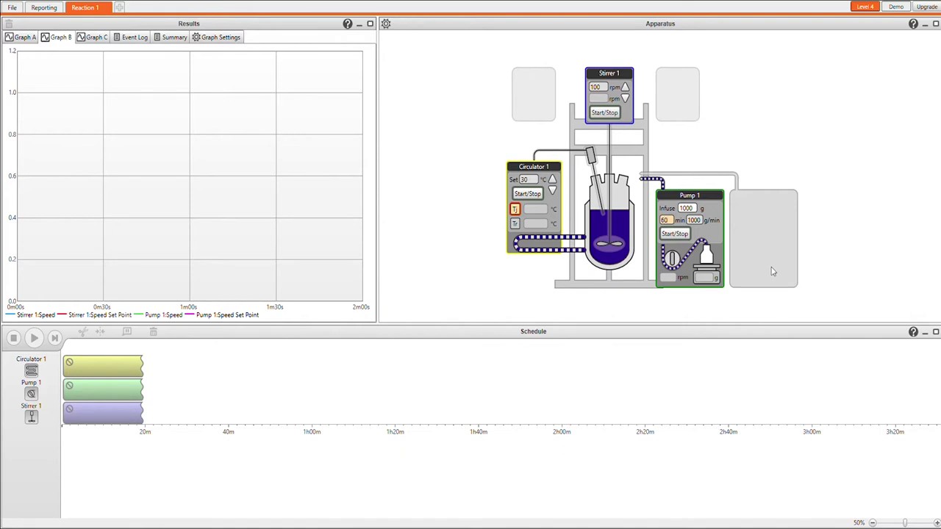
pyautogui.press('Return')
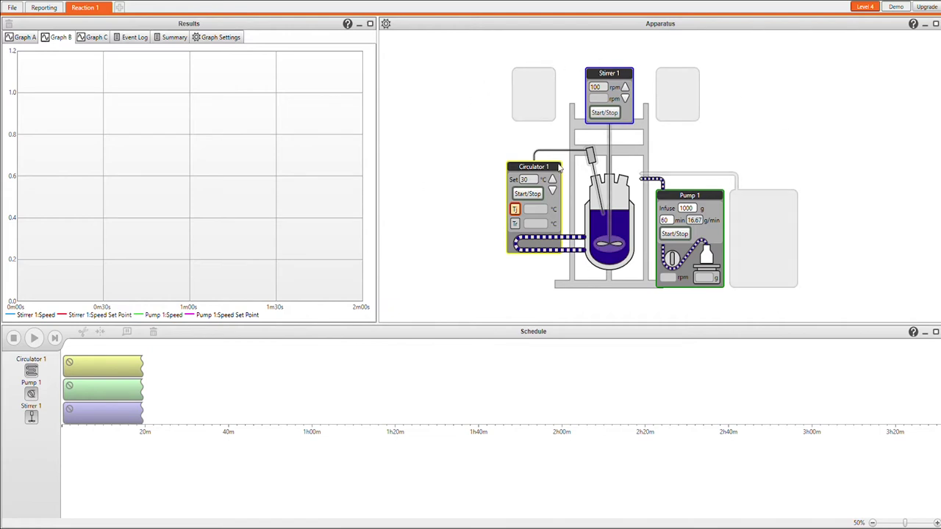
pyautogui.click(896, 7)
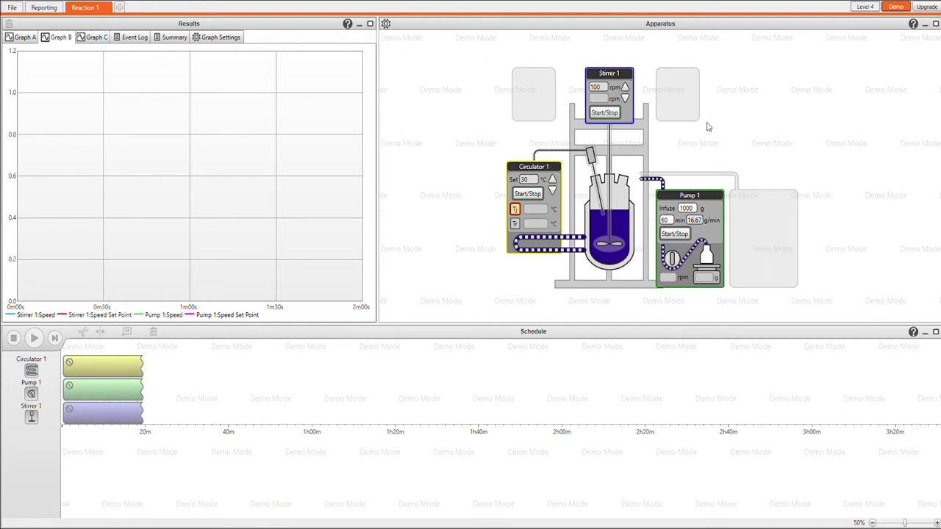
# - Start Stirrer 1 running at 100 rpm and select its speed set point
pyautogui.click(599, 113)
pyautogui.click(604, 88)
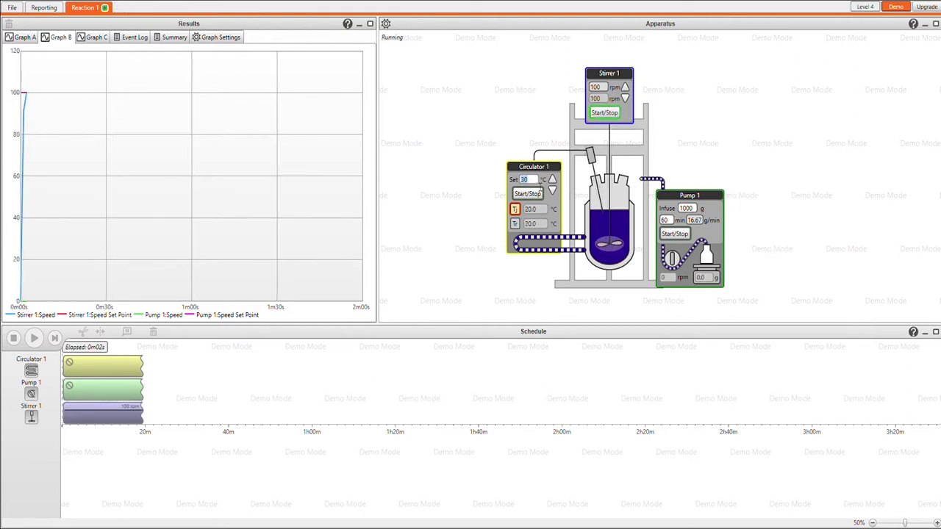
# - Set the circulator to 55 °C and start the pump's 1000 g addition
pyautogui.write('55')
pyautogui.click(527, 193)
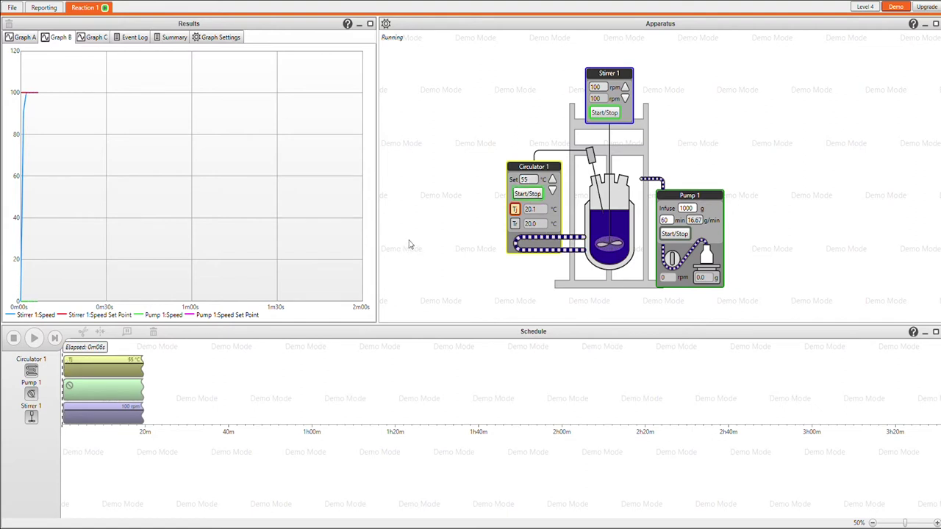
pyautogui.click(681, 234)
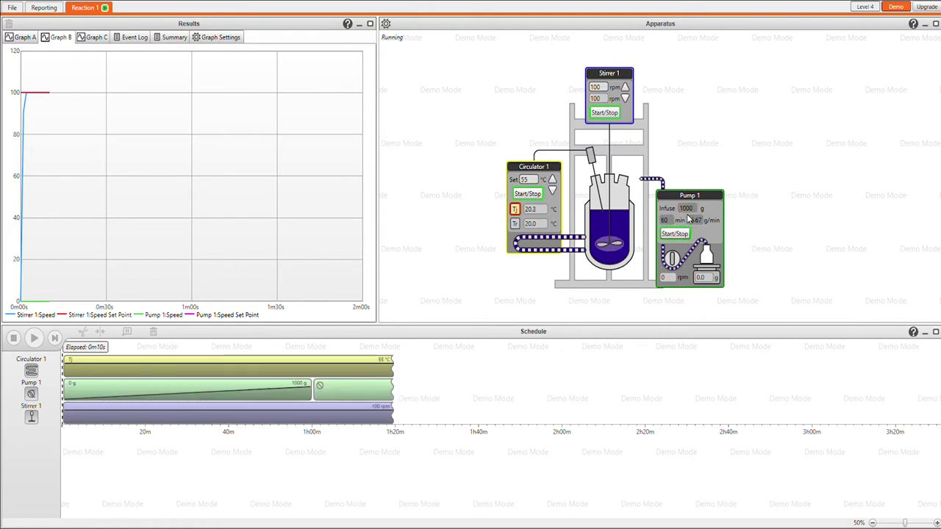
# - Raise Stirrer 1 to 150 rpm and the circulator set point to 80 °C
pyautogui.doubleClick(595, 87)
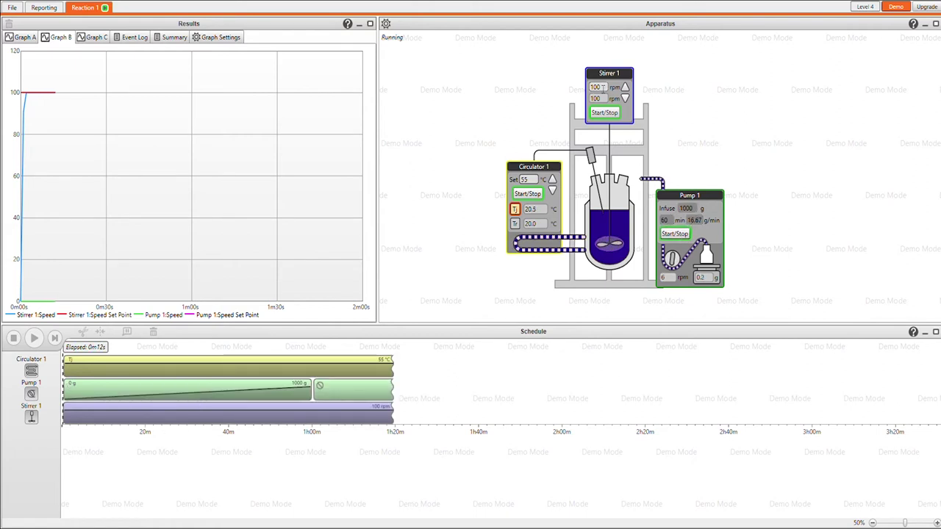
pyautogui.write('1')
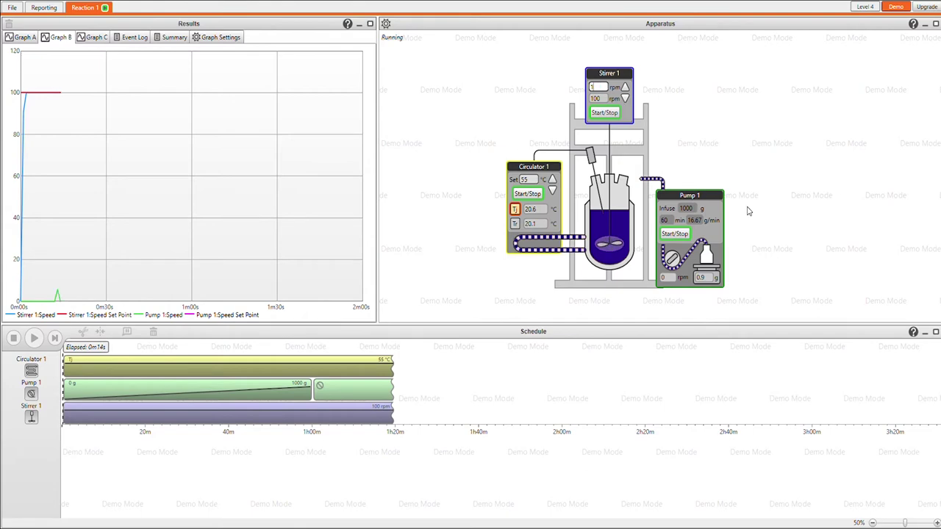
pyautogui.write('50')
pyautogui.press('Return')
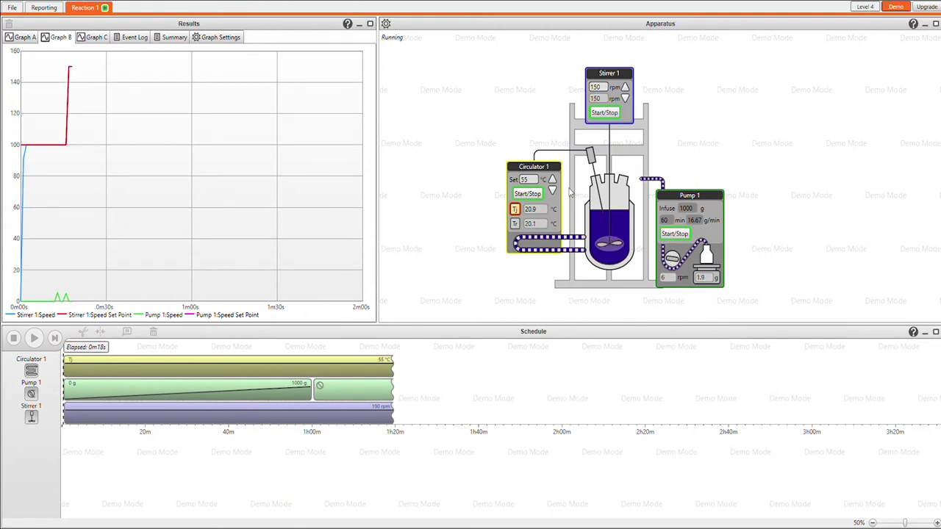
pyautogui.click(527, 180)
pyautogui.write('80')
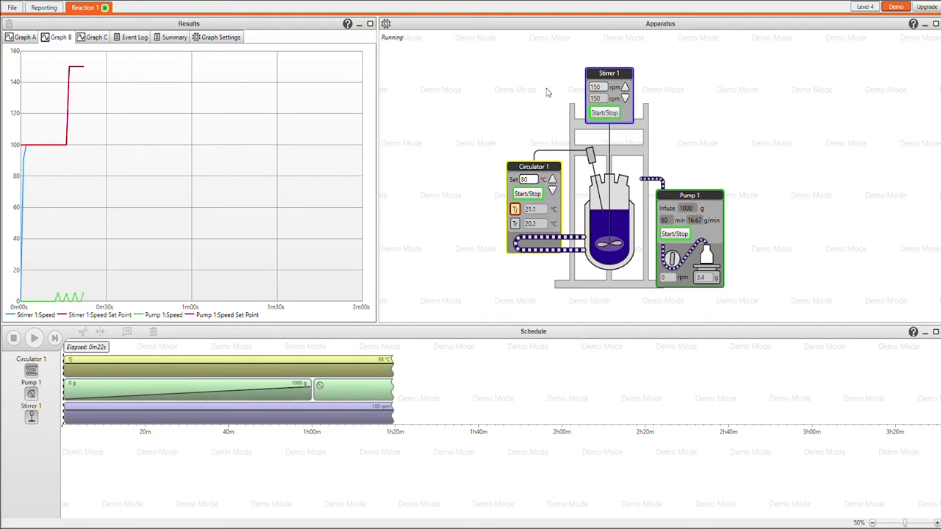
pyautogui.press('Return')
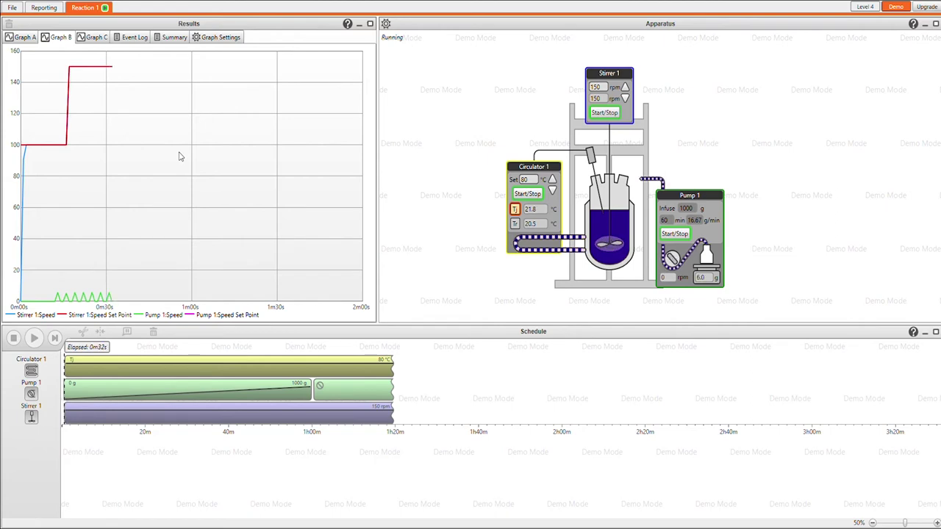
pyautogui.click(937, 522)
# - Zoom the schedule to 100%, set the circulator to 100 °C, then stop the circulator
pyautogui.click(936, 522)
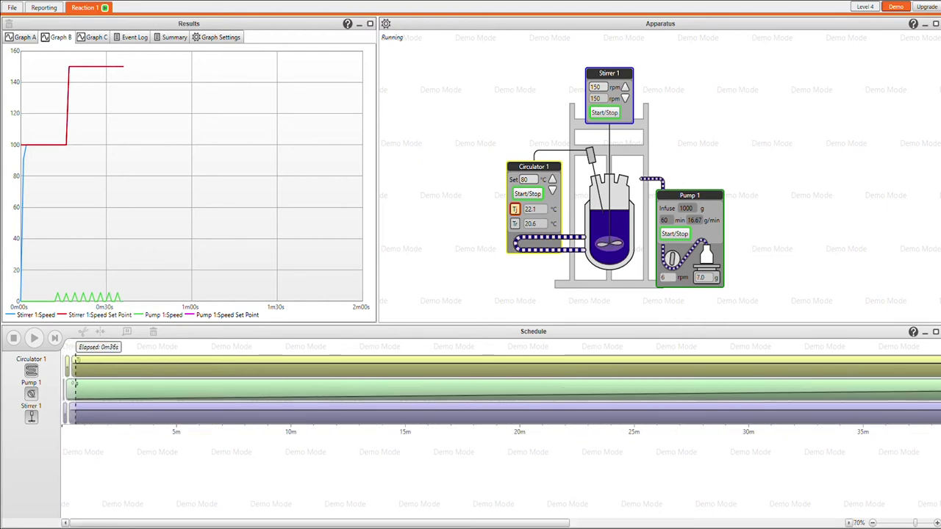
pyautogui.click(937, 522)
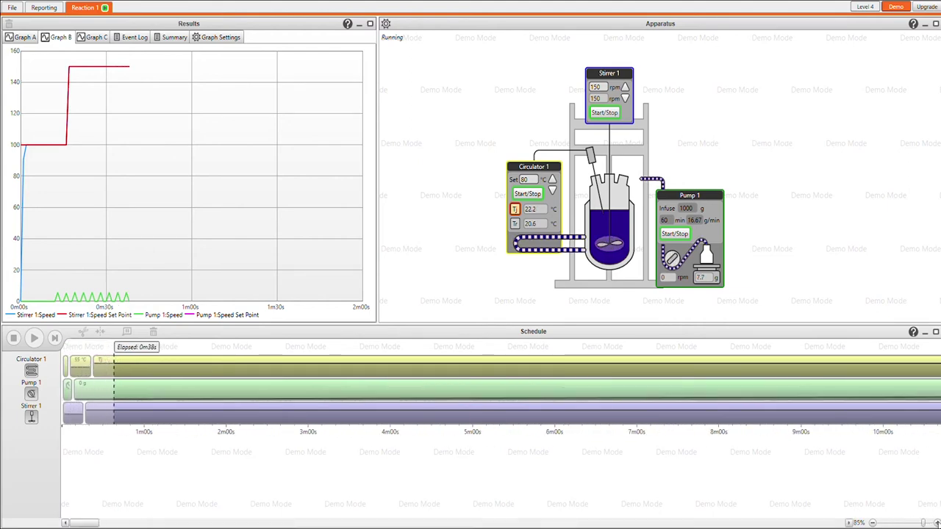
pyautogui.click(936, 522)
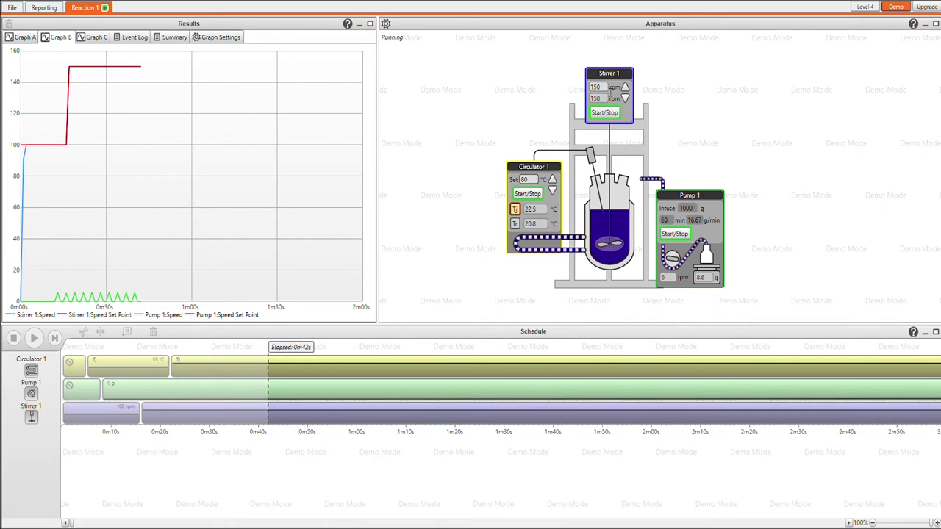
pyautogui.click(524, 180)
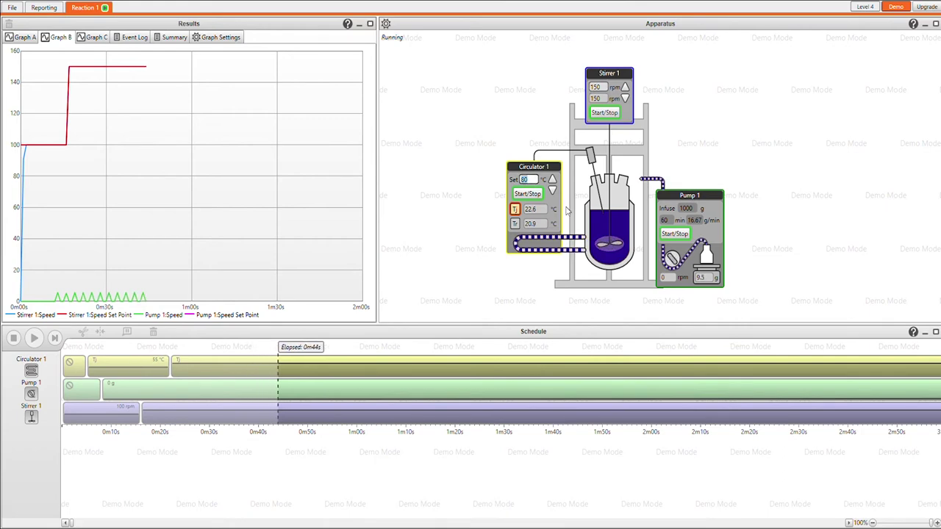
pyautogui.write('100')
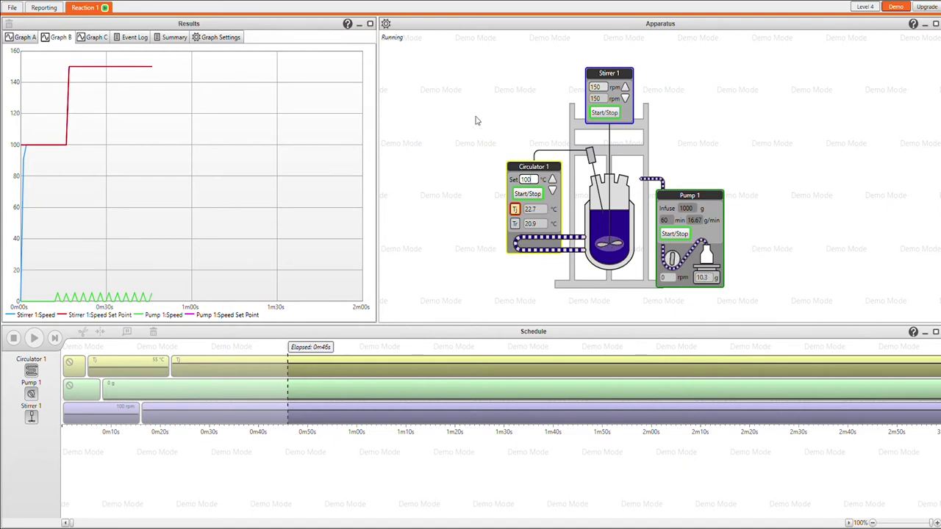
pyautogui.press('Return')
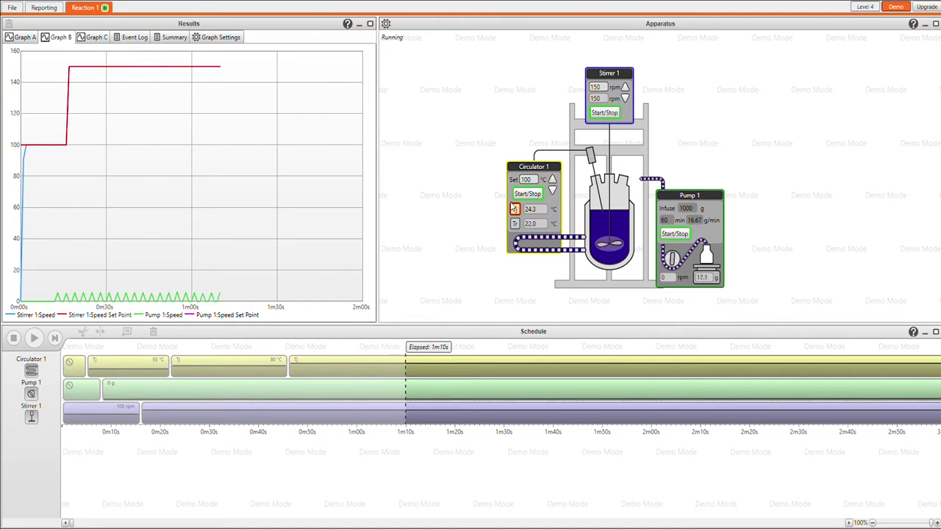
pyautogui.click(527, 194)
# - Stop the stirrer and pump, then hand circulator control to the schedule
pyautogui.click(602, 114)
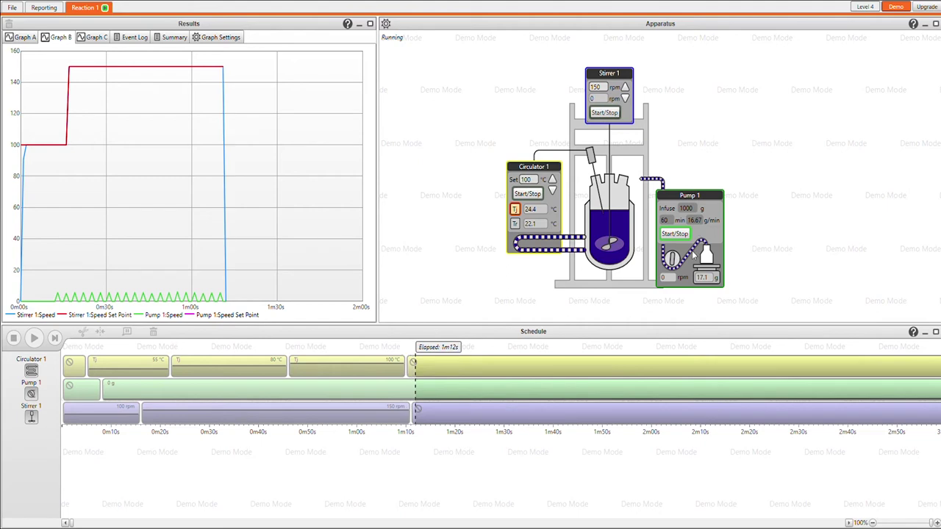
pyautogui.click(675, 234)
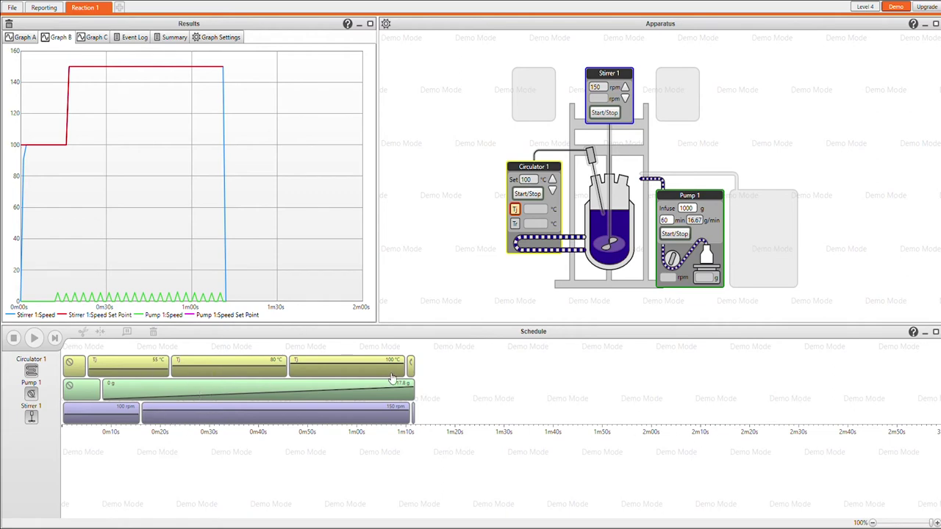
pyautogui.click(353, 373)
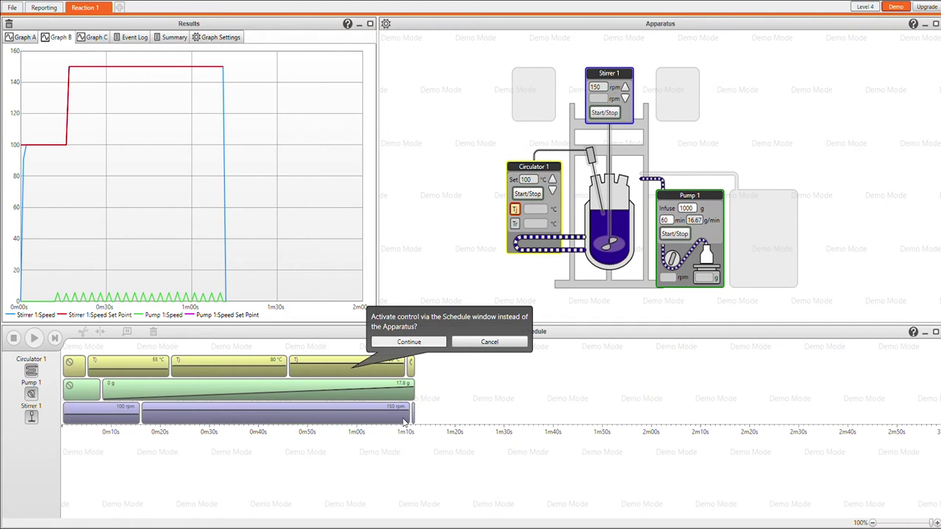
pyautogui.click(405, 345)
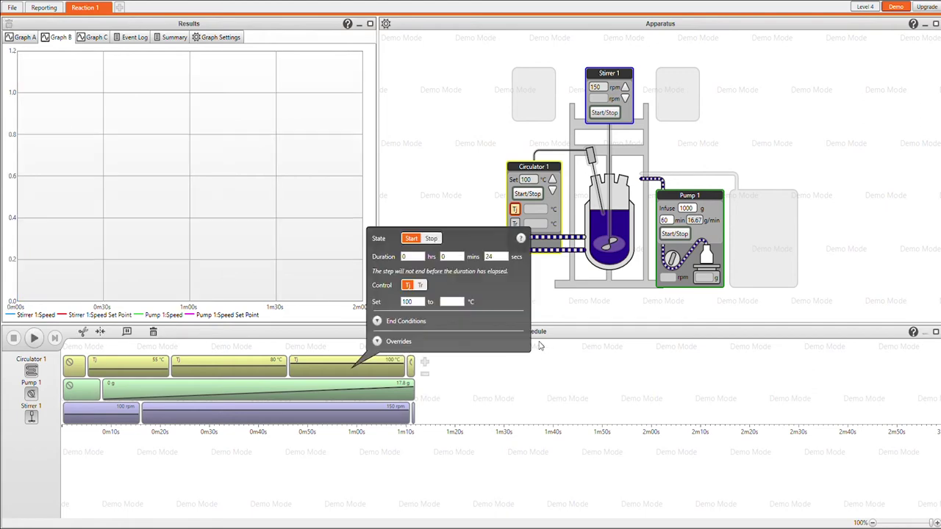
# - Add a schedule step ramping Tr from 30 °C to 150 °C over 4 hours
pyautogui.click(425, 365)
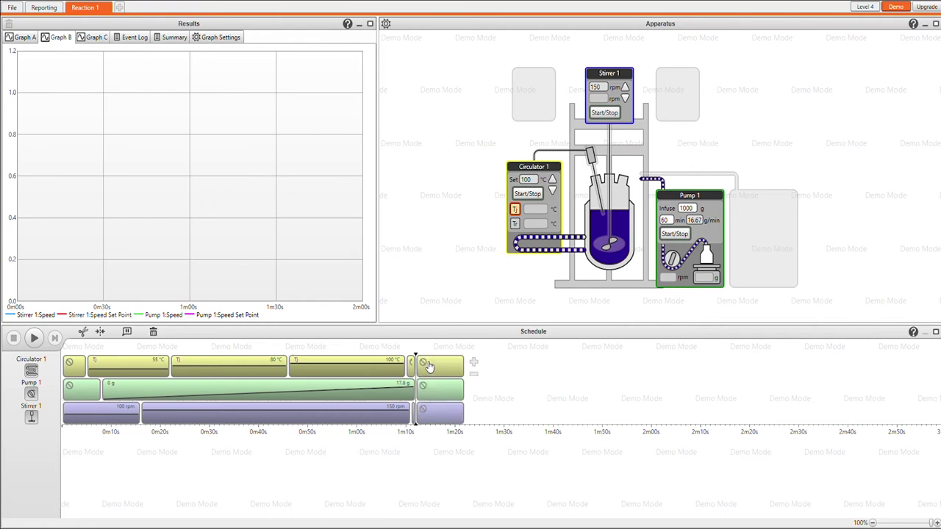
pyautogui.click(515, 307)
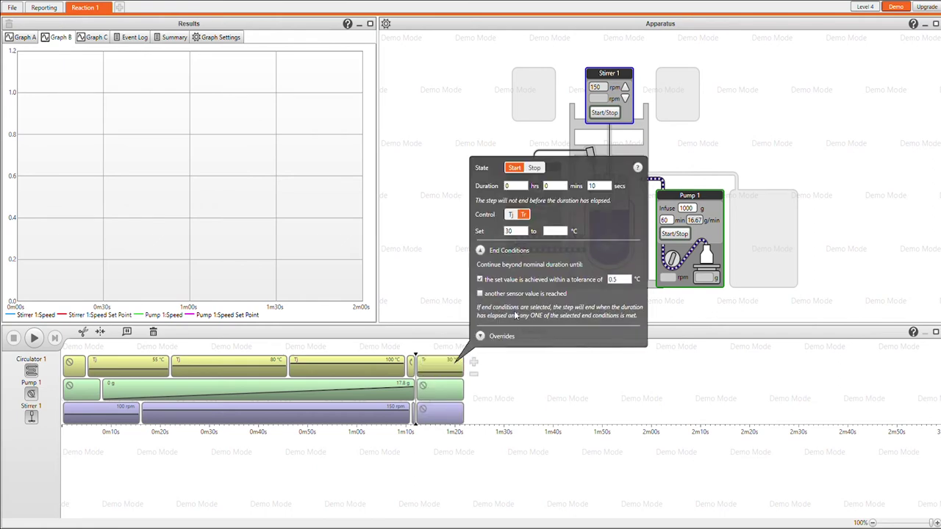
pyautogui.click(555, 233)
pyautogui.write('150')
pyautogui.click(516, 187)
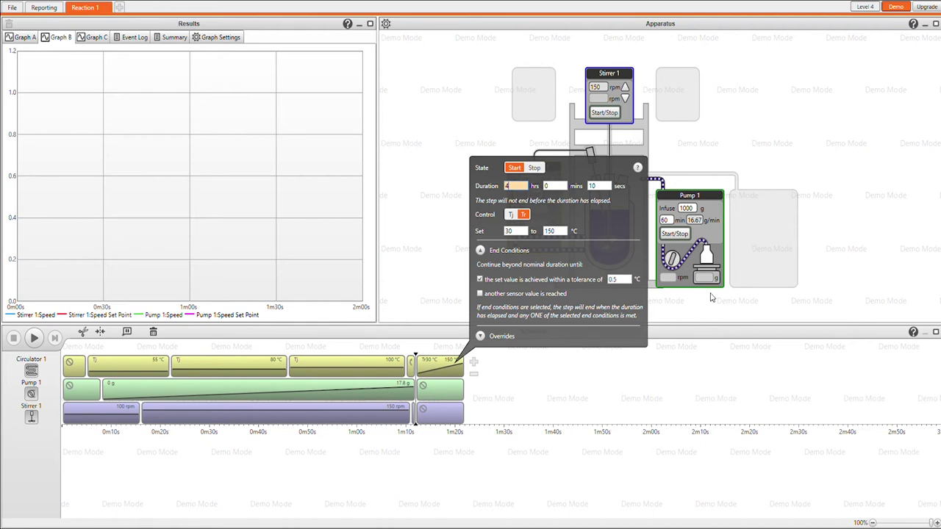
pyautogui.click(594, 433)
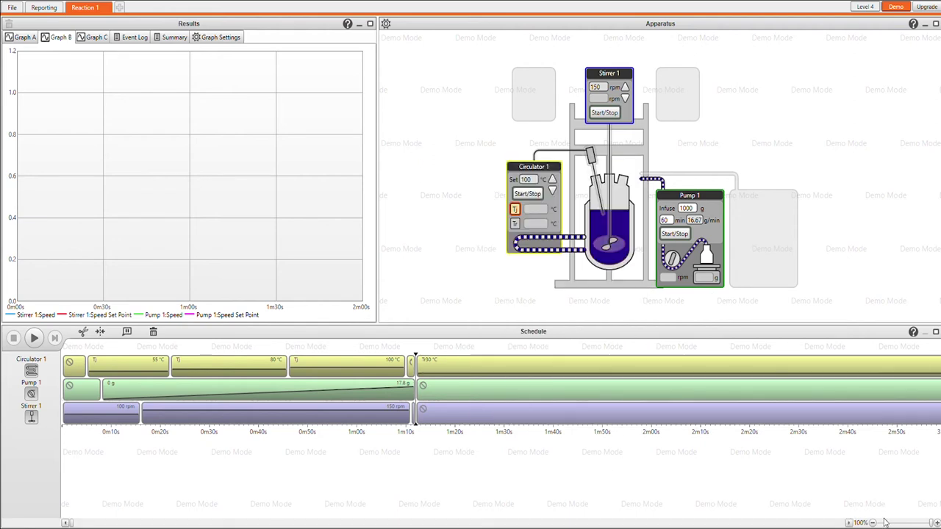
pyautogui.click(873, 523)
pyautogui.click(873, 522)
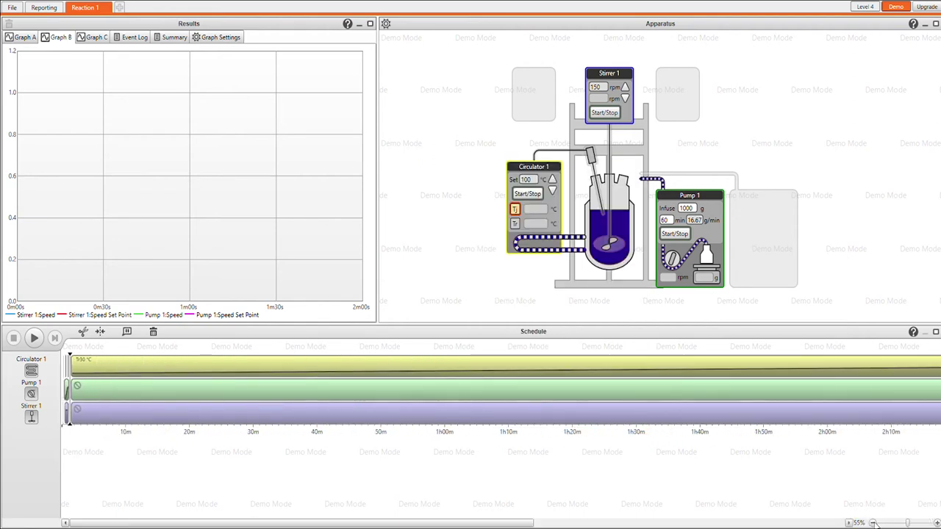
pyautogui.click(873, 522)
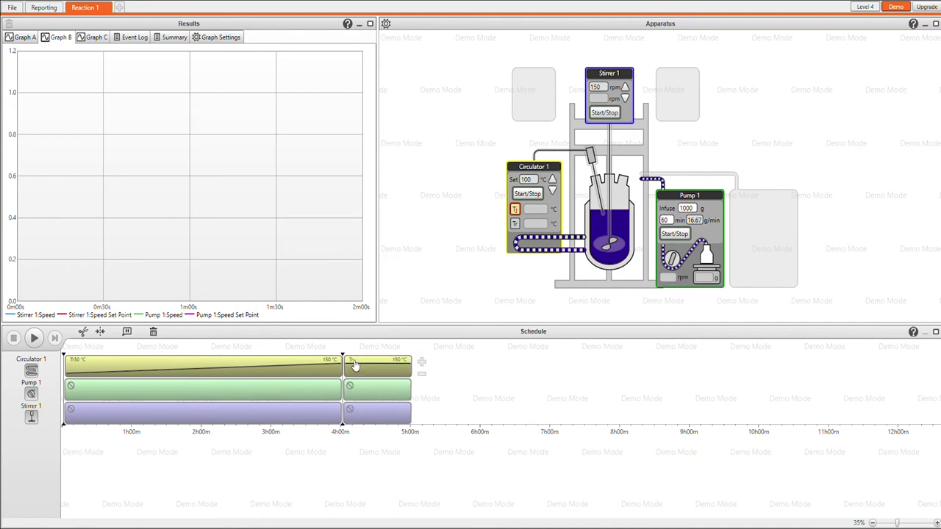
# - Set the new pump step to actively add 1000 g of material
pyautogui.click(371, 390)
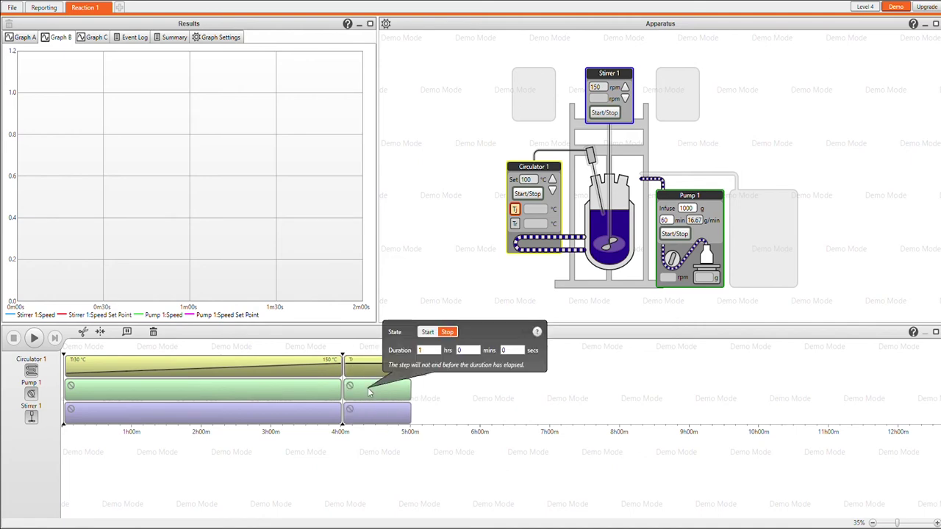
pyautogui.click(425, 332)
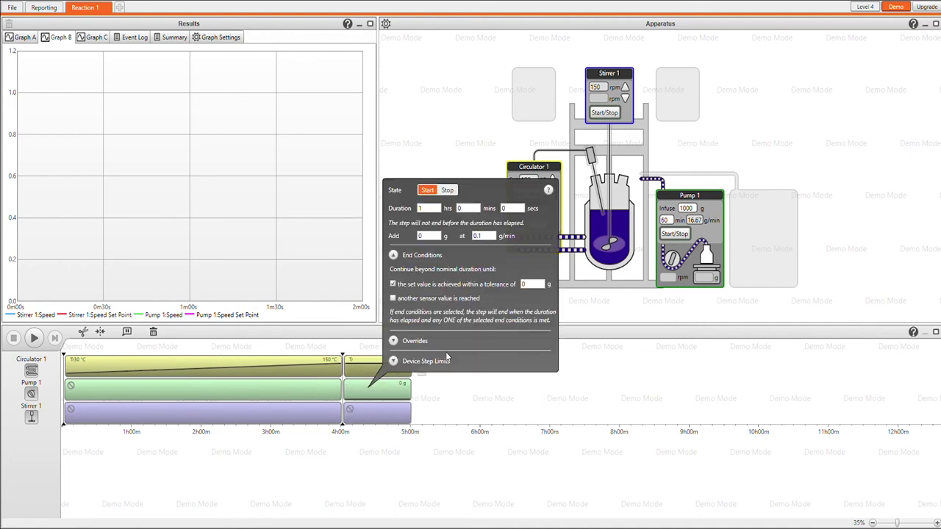
pyautogui.click(433, 237)
pyautogui.write('1000')
pyautogui.click(482, 236)
pyautogui.click(431, 208)
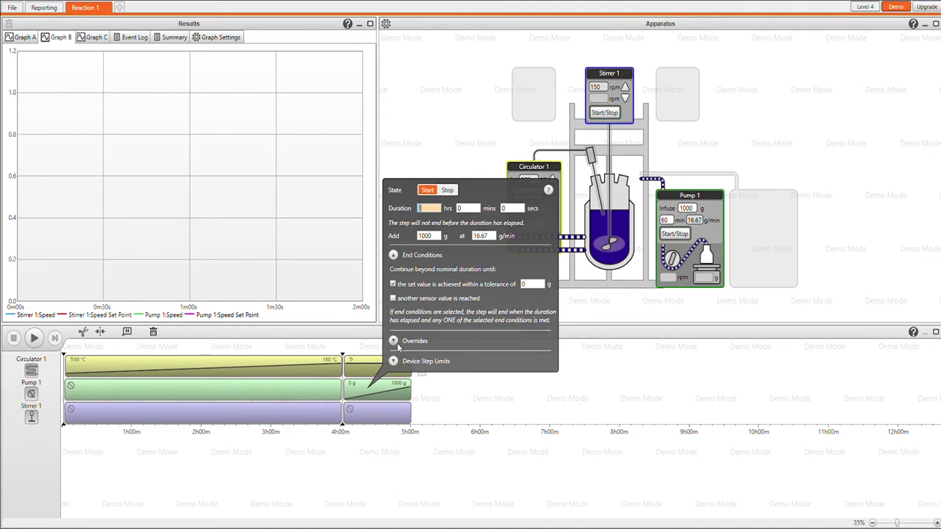
# - Add a pump override: if Circulator 1:T Reaction exceeds 120 °C, go to 100 rpm
pyautogui.click(395, 342)
pyautogui.click(396, 344)
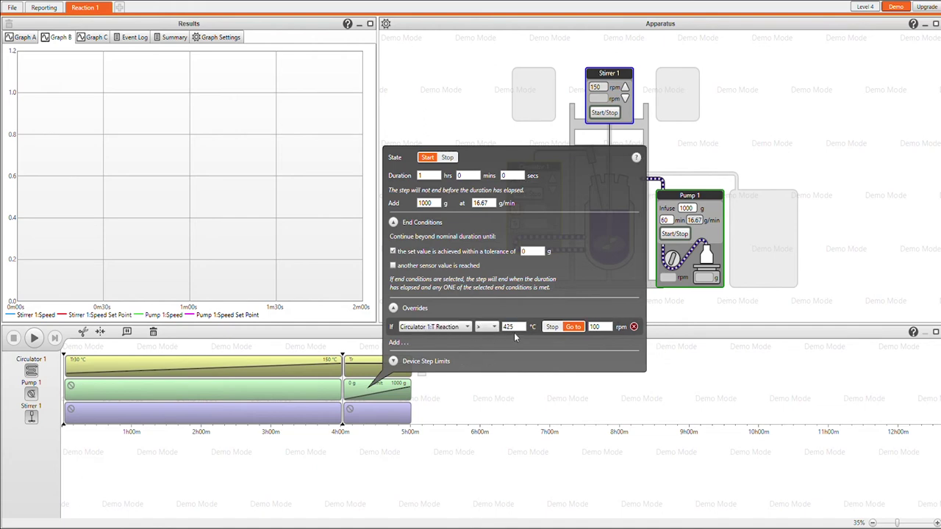
pyautogui.write('120')
pyautogui.click(455, 94)
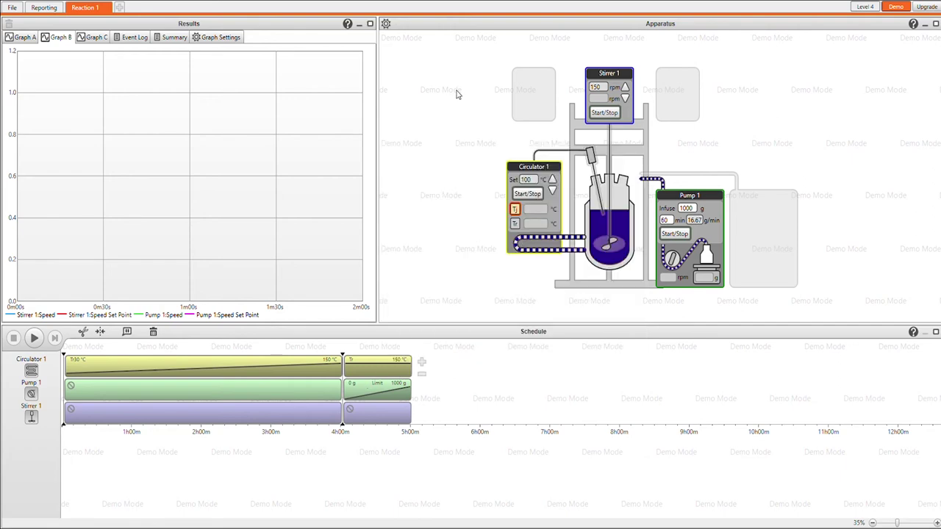
# - Enable a safe-state trigger on Stirrer 1:Speed limits
pyautogui.click(385, 25)
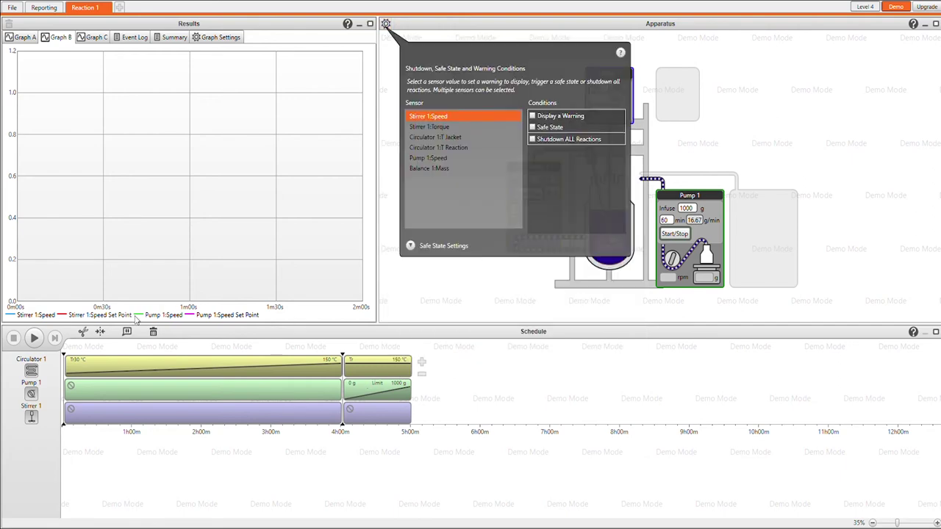
pyautogui.click(450, 117)
pyautogui.click(543, 130)
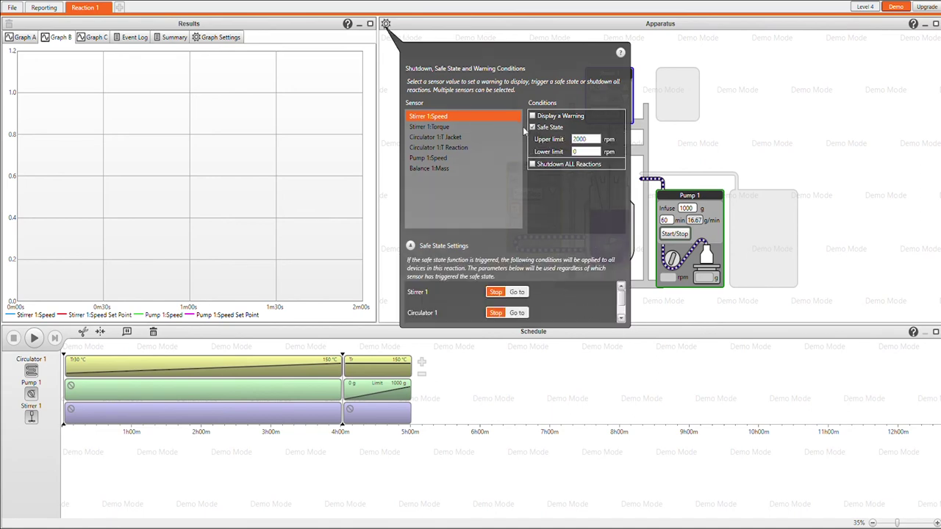
# - Add a safe-state trigger on reaction temperature (upper 150 °C), with the circulator going to a jacket temperature
pyautogui.click(464, 149)
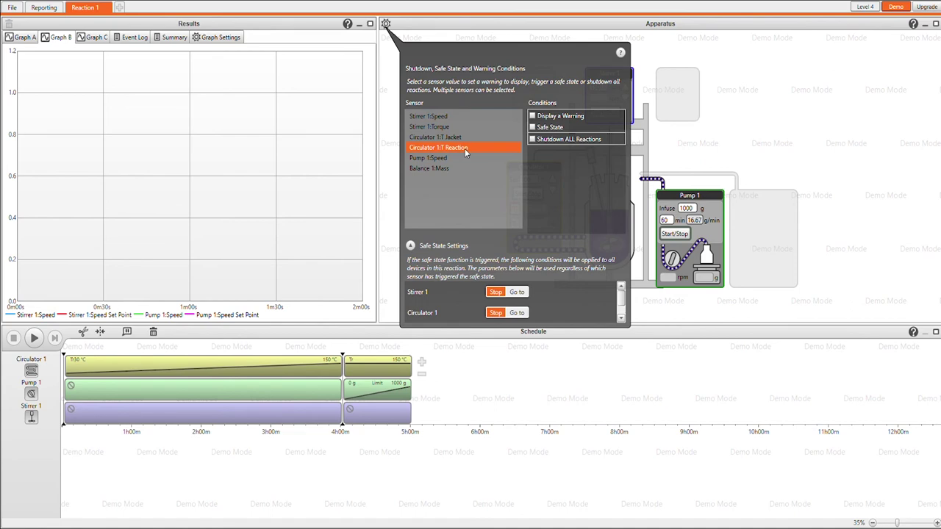
pyautogui.click(533, 127)
pyautogui.doubleClick(575, 142)
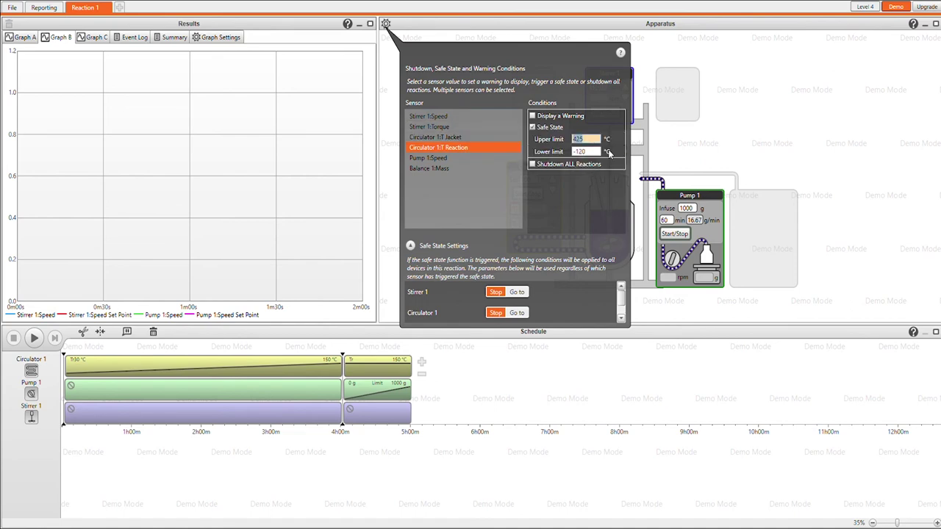
pyautogui.write('150')
pyautogui.click(517, 313)
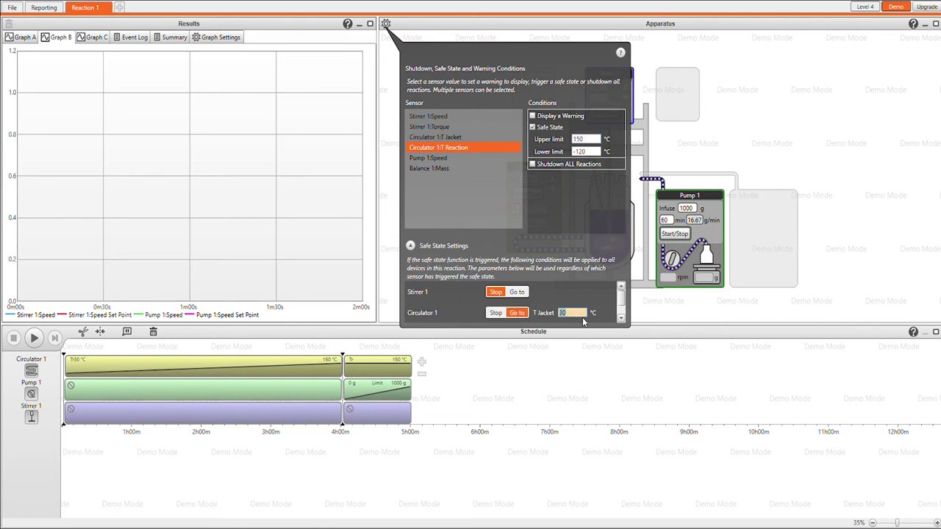
pyautogui.press('Return')
pyautogui.click(764, 136)
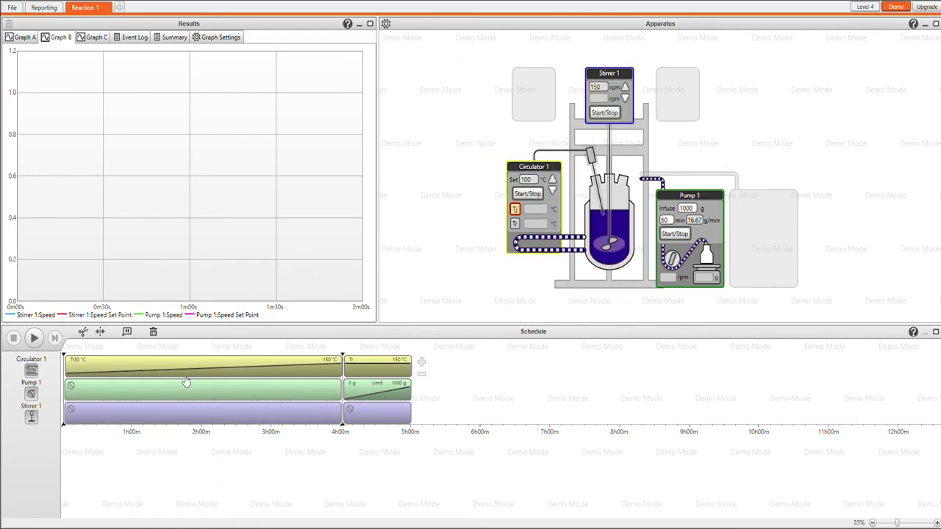
pyautogui.click(45, 8)
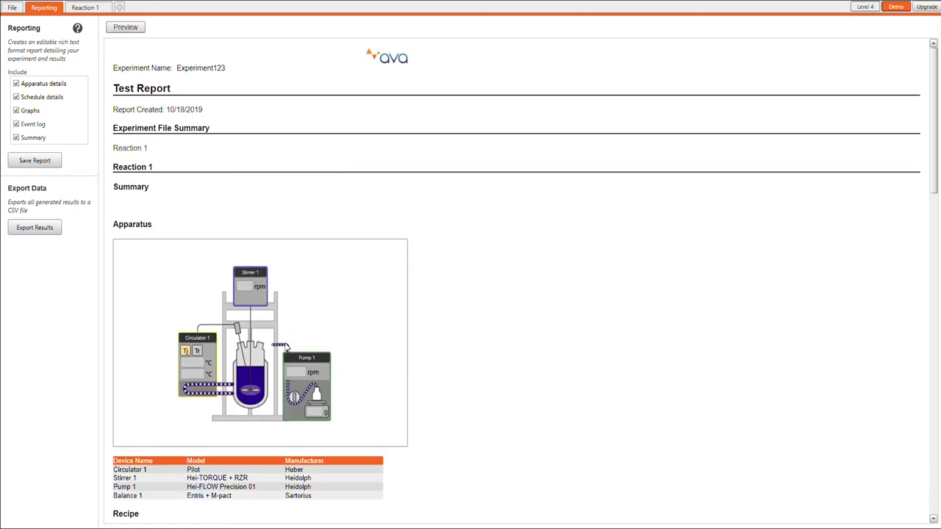
pyautogui.scroll(-1, 516, 361)
pyautogui.scroll(-2, 517, 361)
pyautogui.scroll(-2, 512, 355)
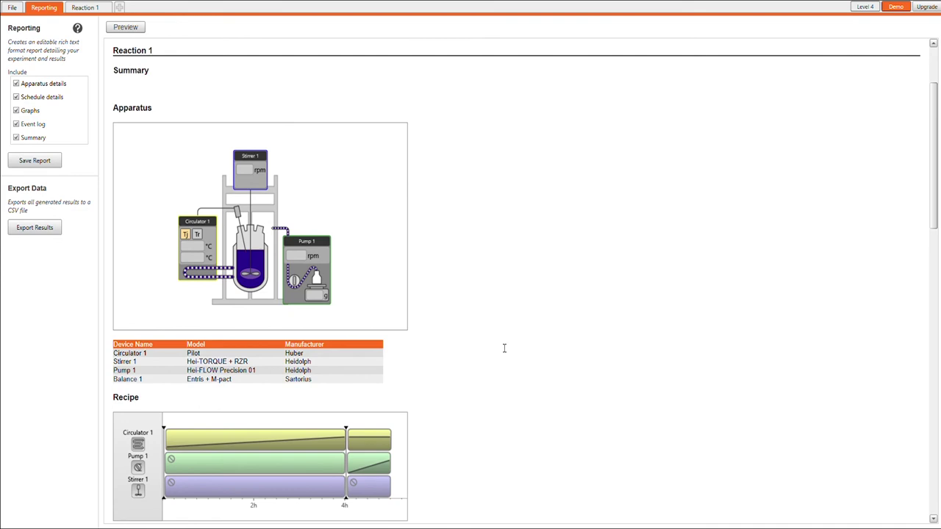
pyautogui.scroll(-2, 504, 349)
pyautogui.scroll(-2, 497, 345)
pyautogui.scroll(-2, 491, 344)
pyautogui.scroll(-2, 488, 343)
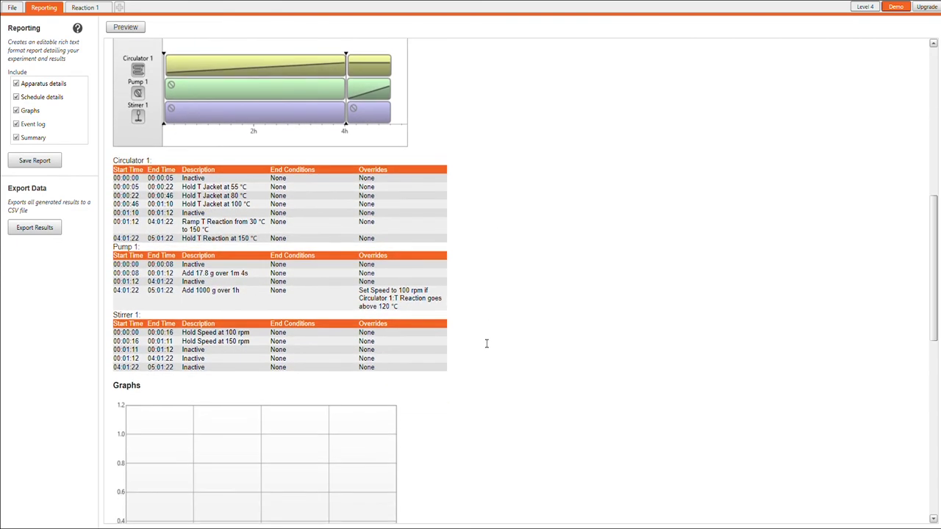
pyautogui.scroll(-1, 482, 373)
pyautogui.scroll(-1, 485, 370)
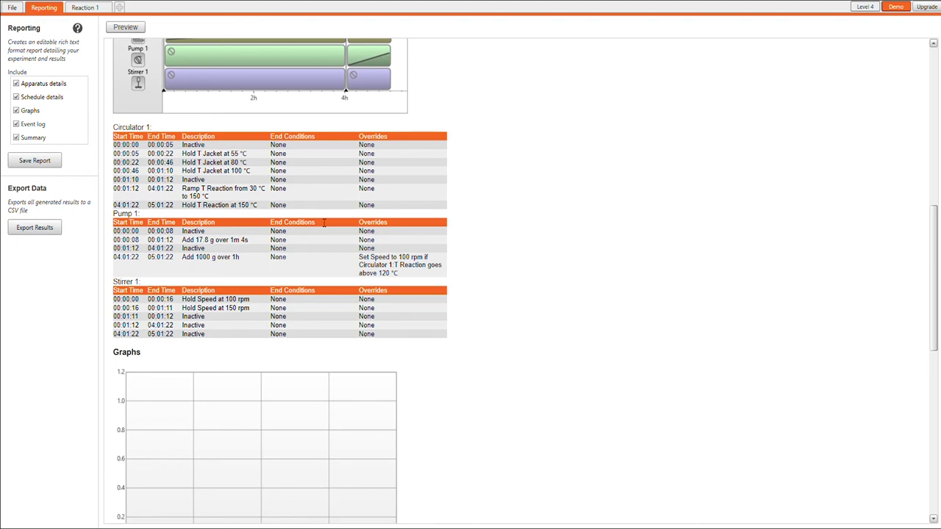
pyautogui.click(12, 8)
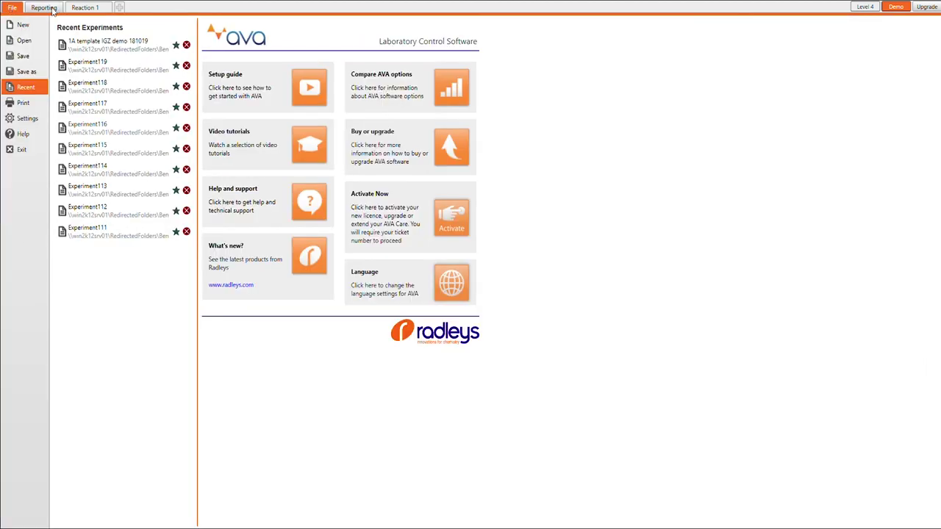
pyautogui.click(56, 9)
pyautogui.click(93, 8)
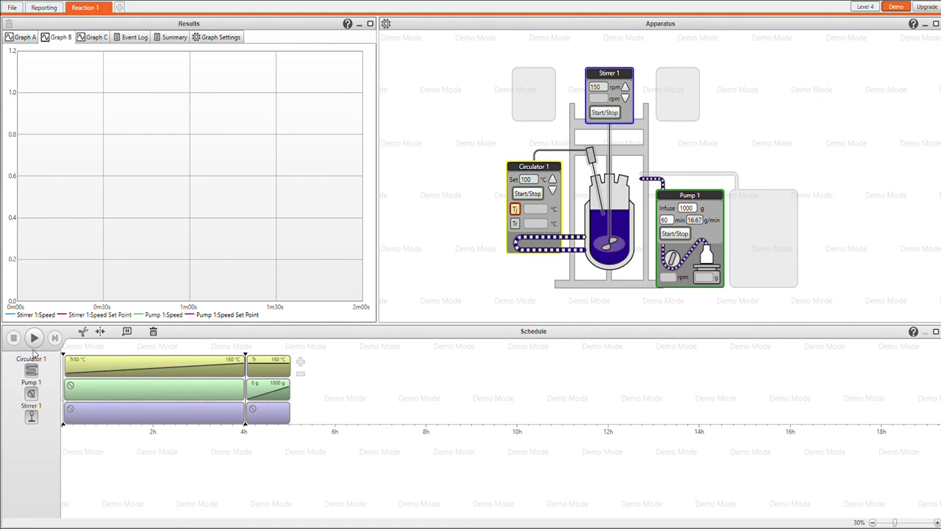
# - Start the reaction schedule with the Play button
pyautogui.click(34, 337)
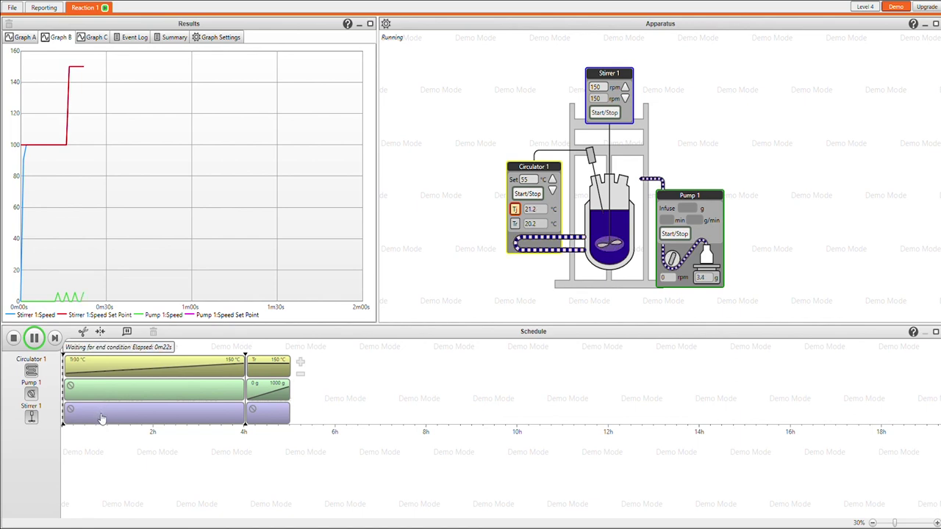
# - Open the first Stirrer 1 step's settings
pyautogui.click(102, 417)
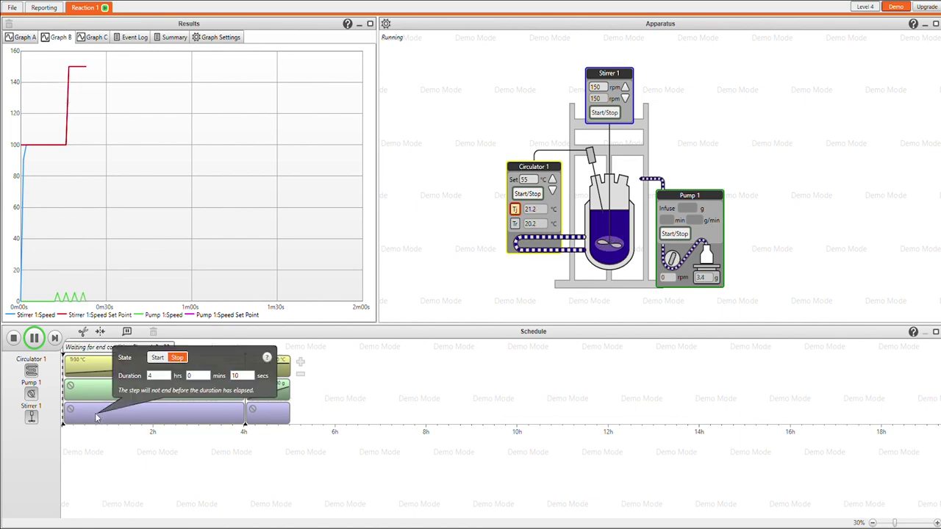
# - Set the running Stirrer 1 step to Start at 250 rpm
pyautogui.click(158, 358)
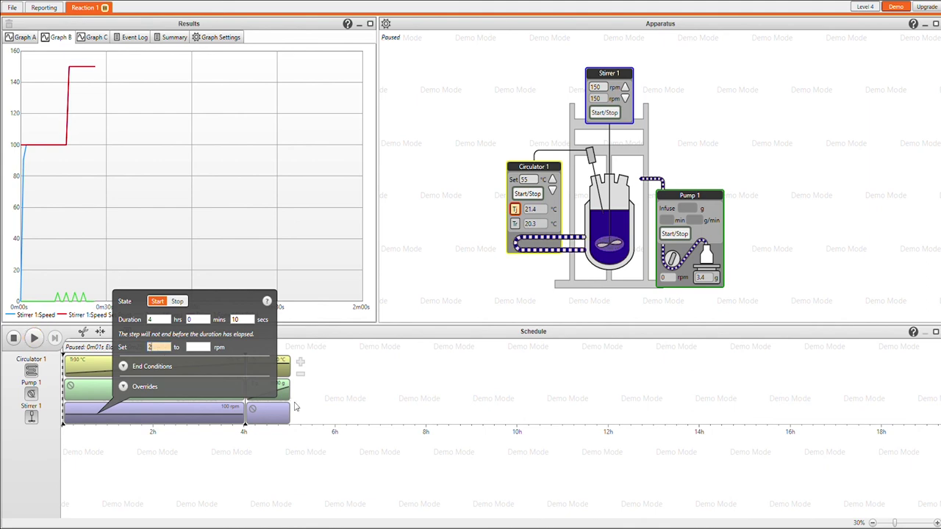
pyautogui.write('50')
pyautogui.press('Tab')
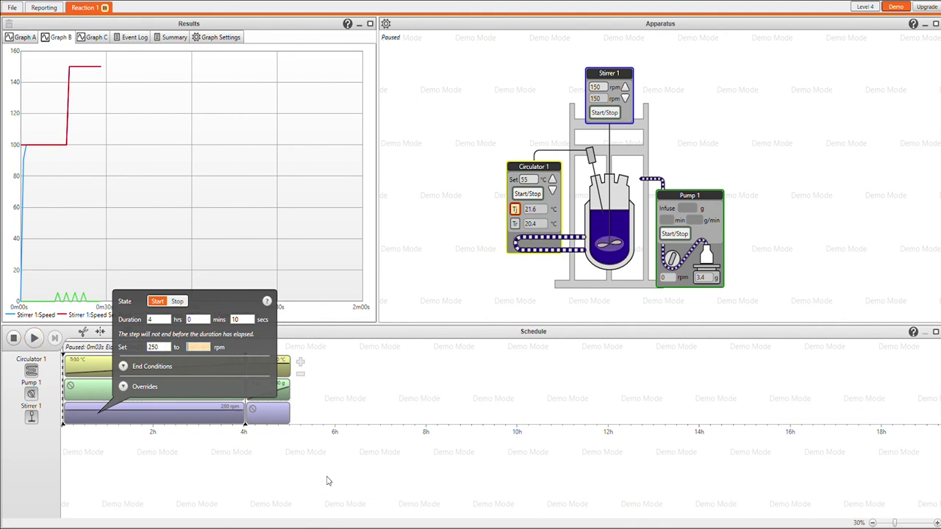
pyautogui.click(329, 482)
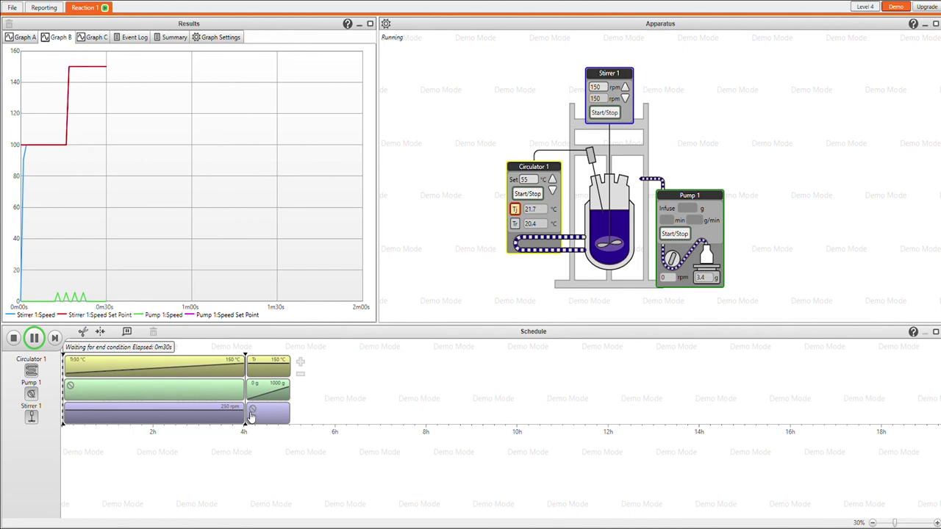
# - Raise the temperature ramp's end point to 170 °C, then stop the schedule run
pyautogui.click(127, 369)
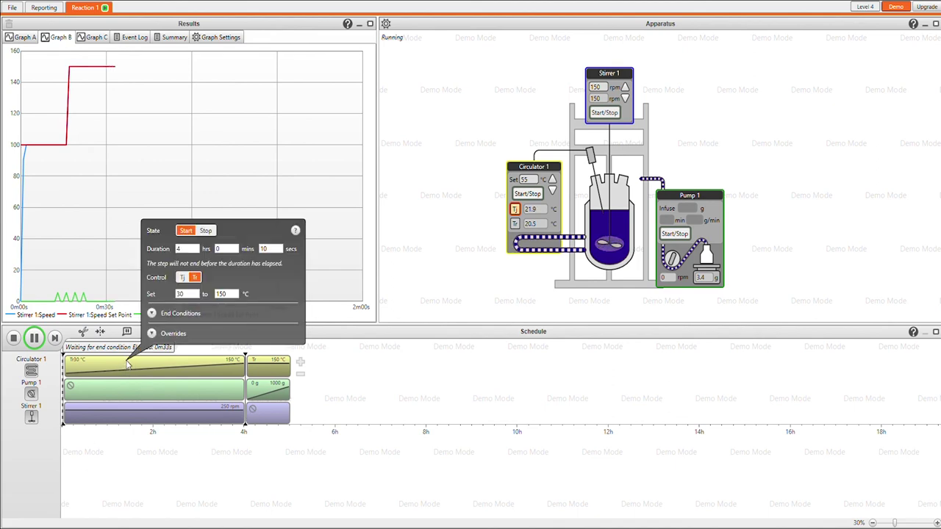
pyautogui.doubleClick(233, 295)
pyautogui.write('17')
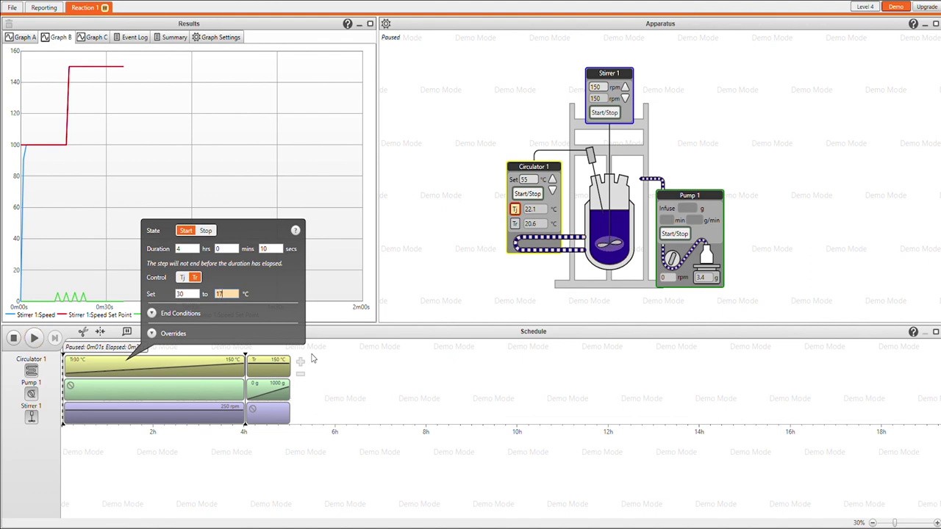
pyautogui.write('0')
pyautogui.click(249, 462)
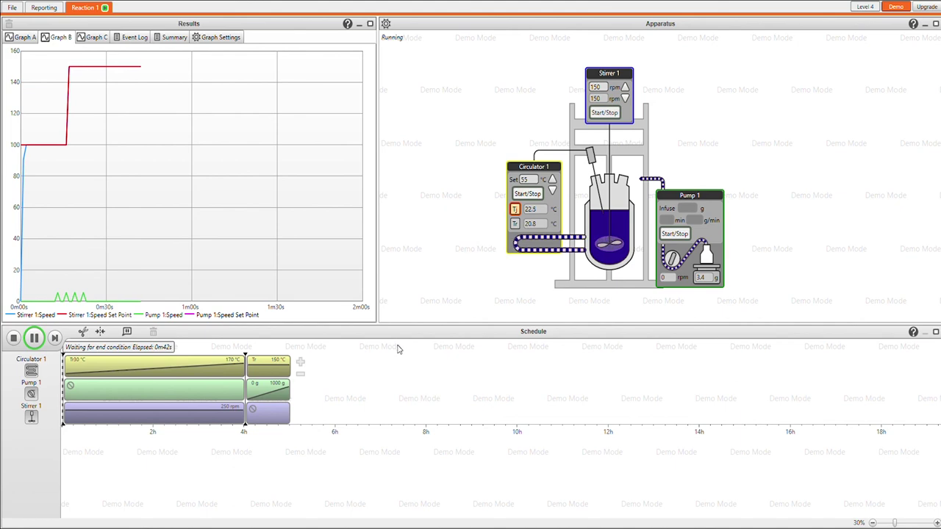
pyautogui.click(13, 338)
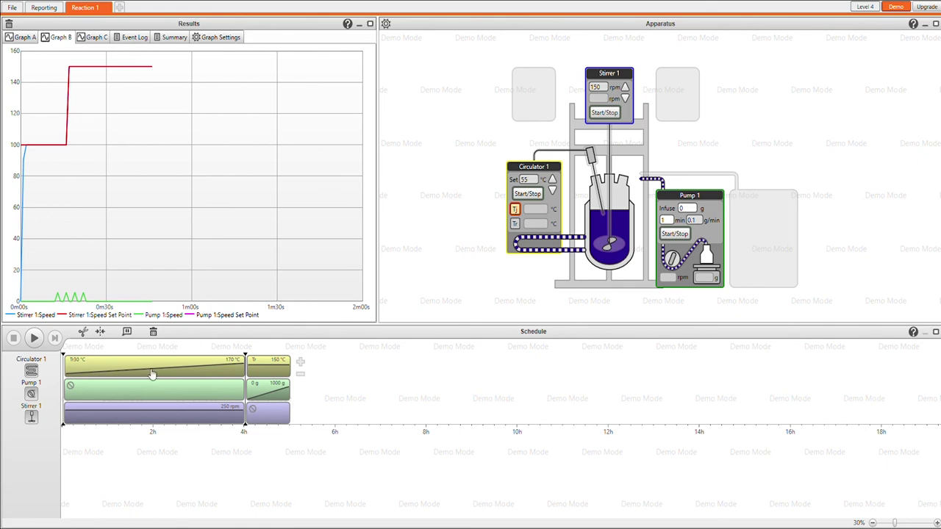